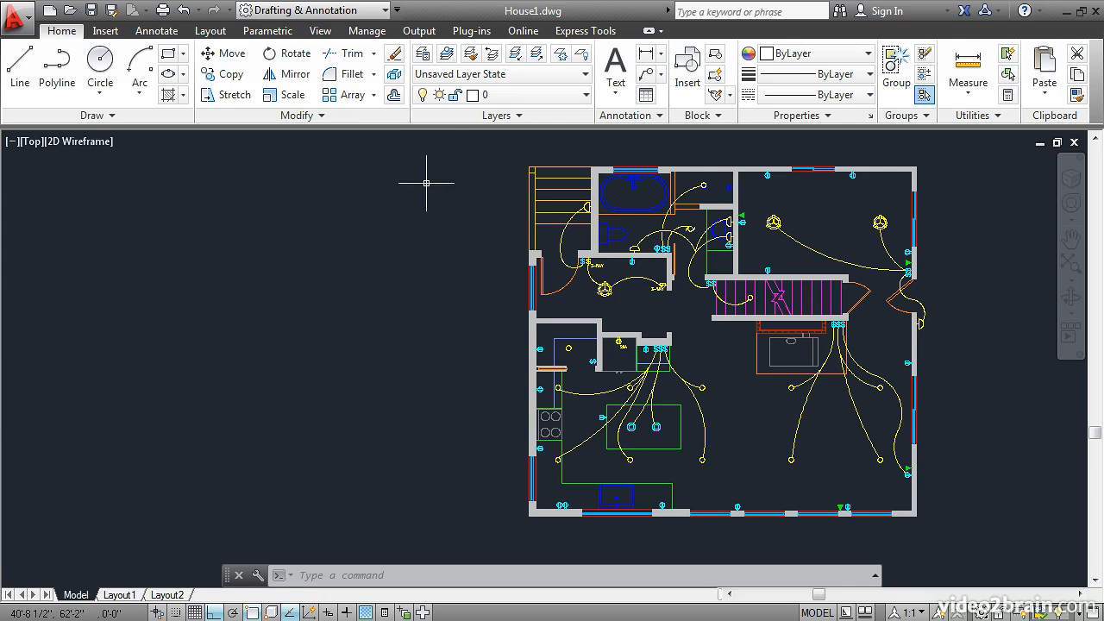
Step: Create a new layer named A-Header in the layer manager
{"action": "left_click", "coordinate": [421, 54]}
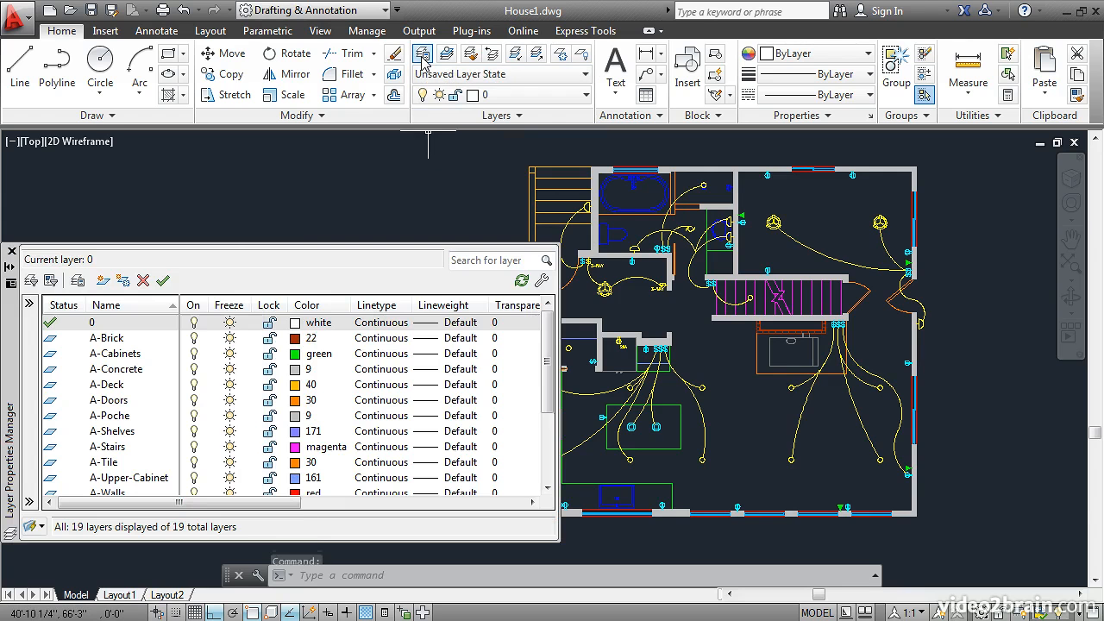
{"action": "left_click", "coordinate": [102, 282]}
{"action": "type", "text": "A"}
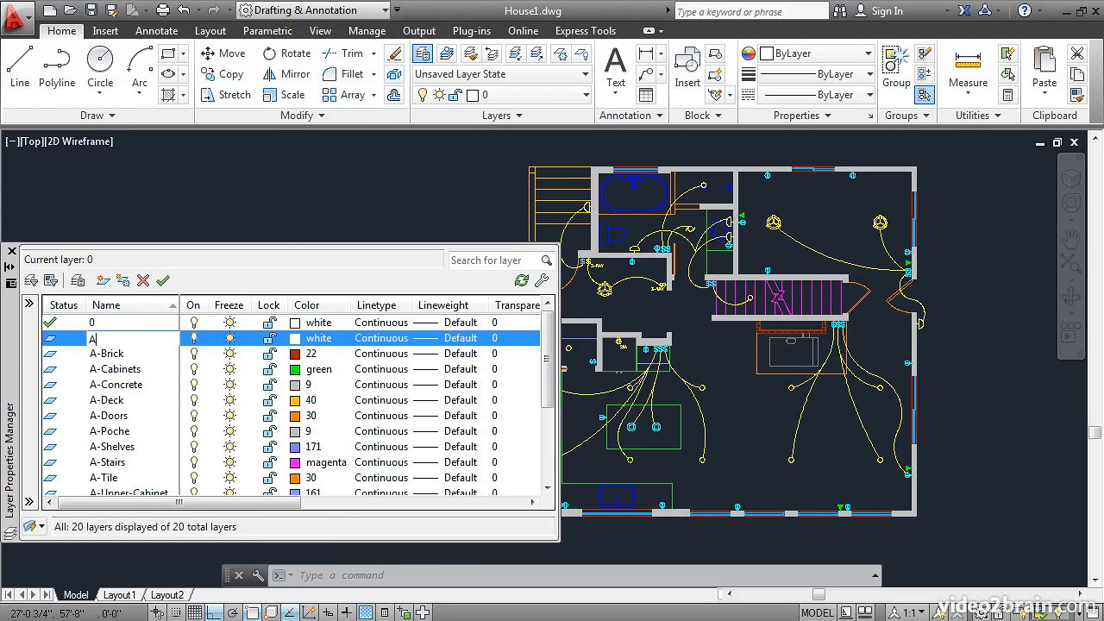
{"action": "type", "text": "-Header"}
{"action": "key", "text": "Return"}
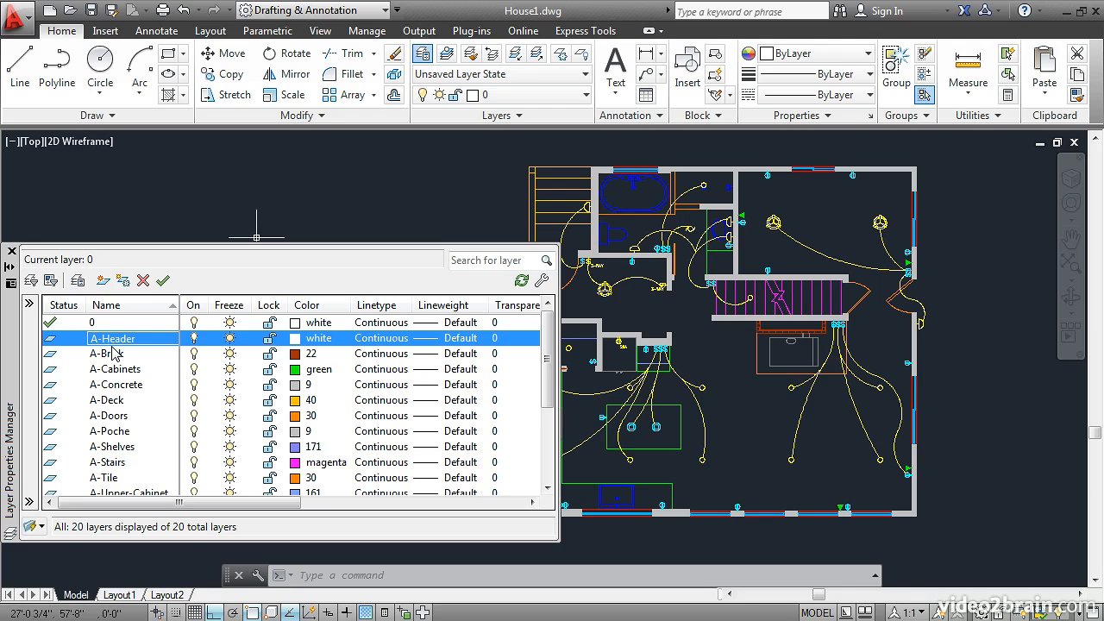
Step: Create a layer property filter named Electrical that matches layer names with E*
{"action": "left_click", "coordinate": [29, 305]}
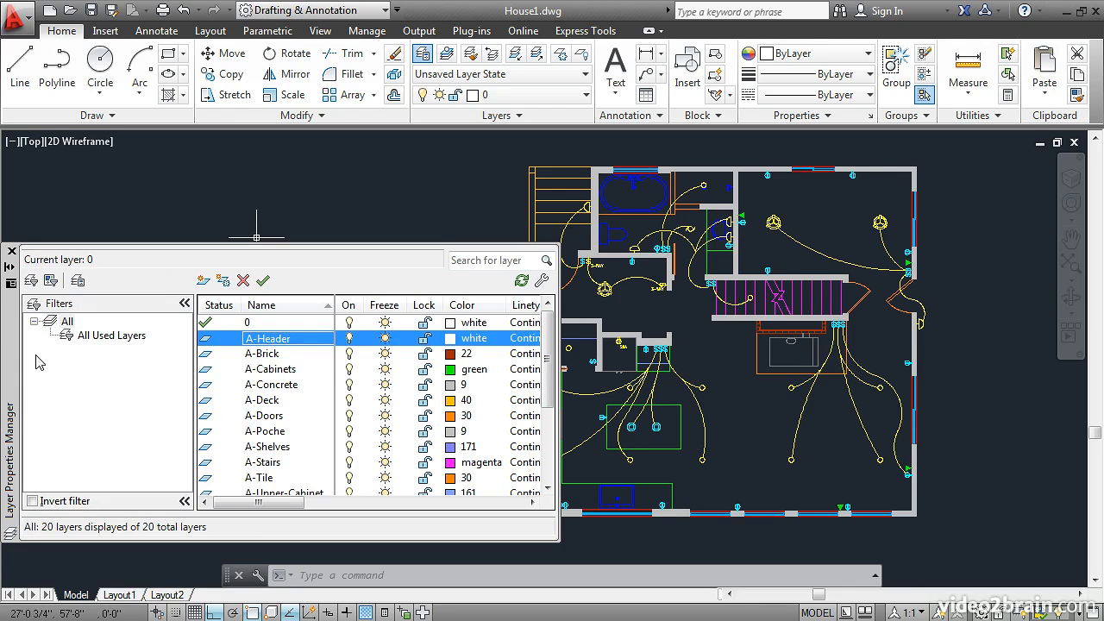
{"action": "left_click", "coordinate": [31, 280]}
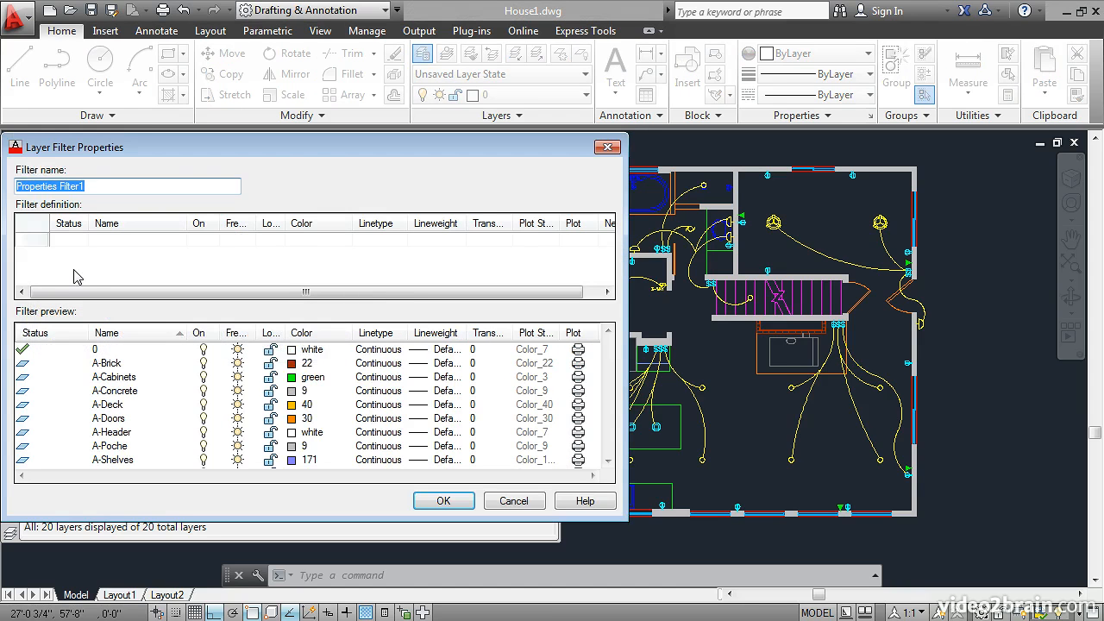
{"action": "type", "text": "Electrical"}
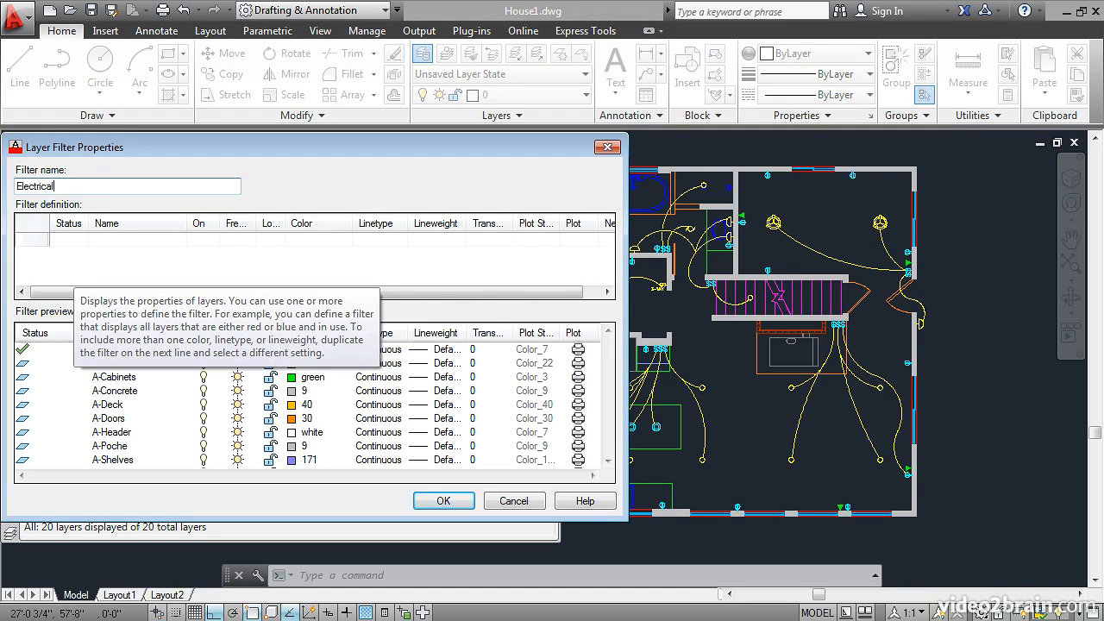
{"action": "left_click", "coordinate": [105, 243]}
{"action": "type", "text": "*"}
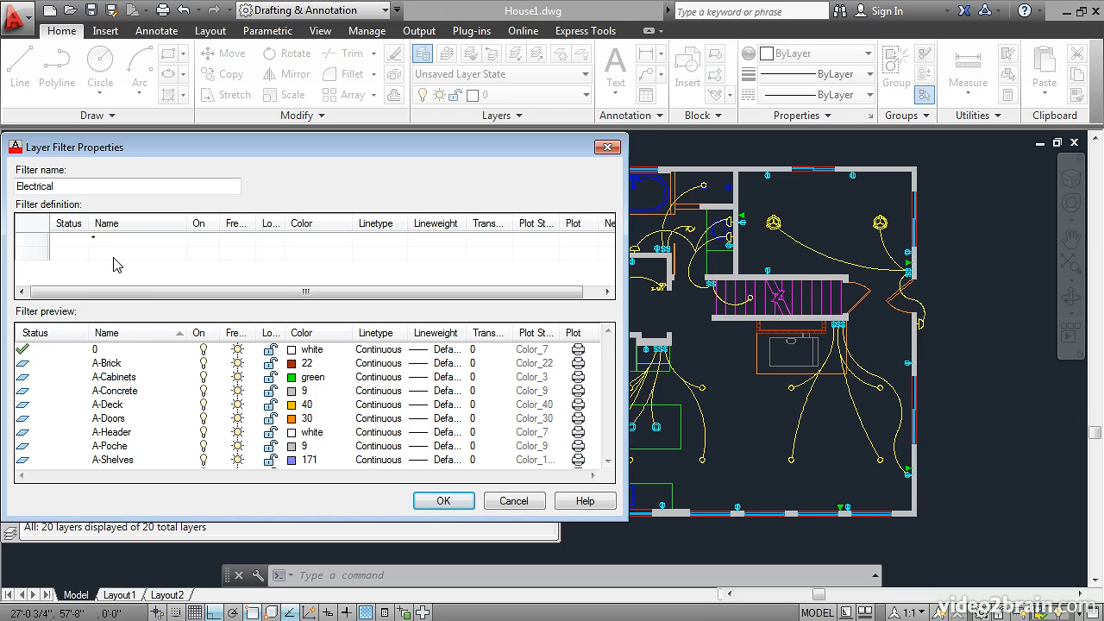
{"action": "type", "text": "E"}
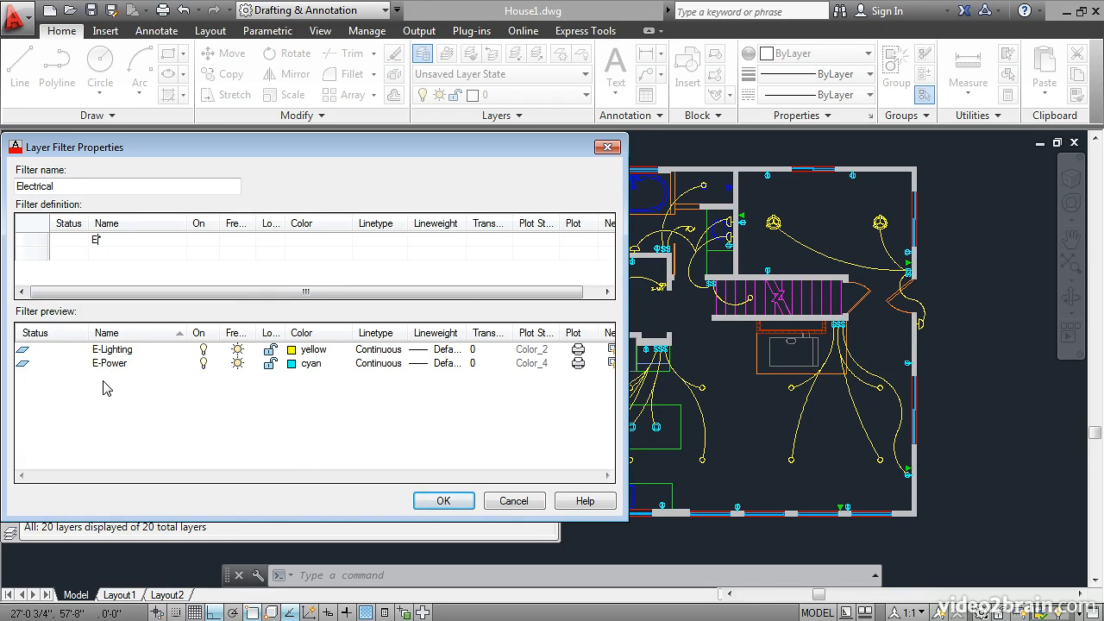
{"action": "left_click", "coordinate": [440, 500]}
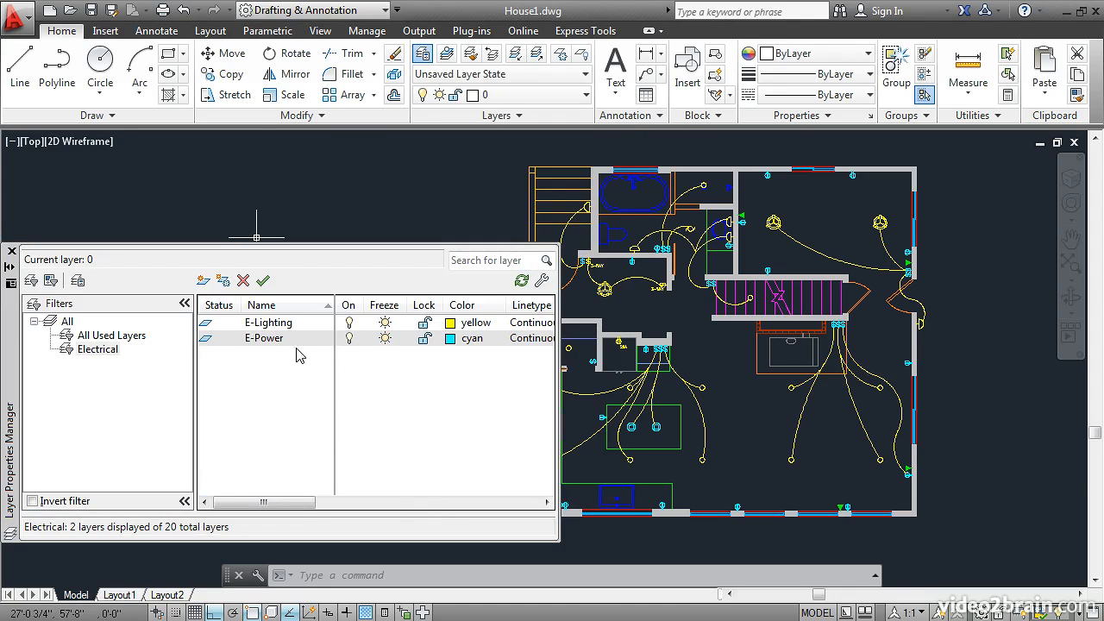
Step: Return to the list of all layers and add a group filter, keeping its default name
{"action": "left_click", "coordinate": [66, 323]}
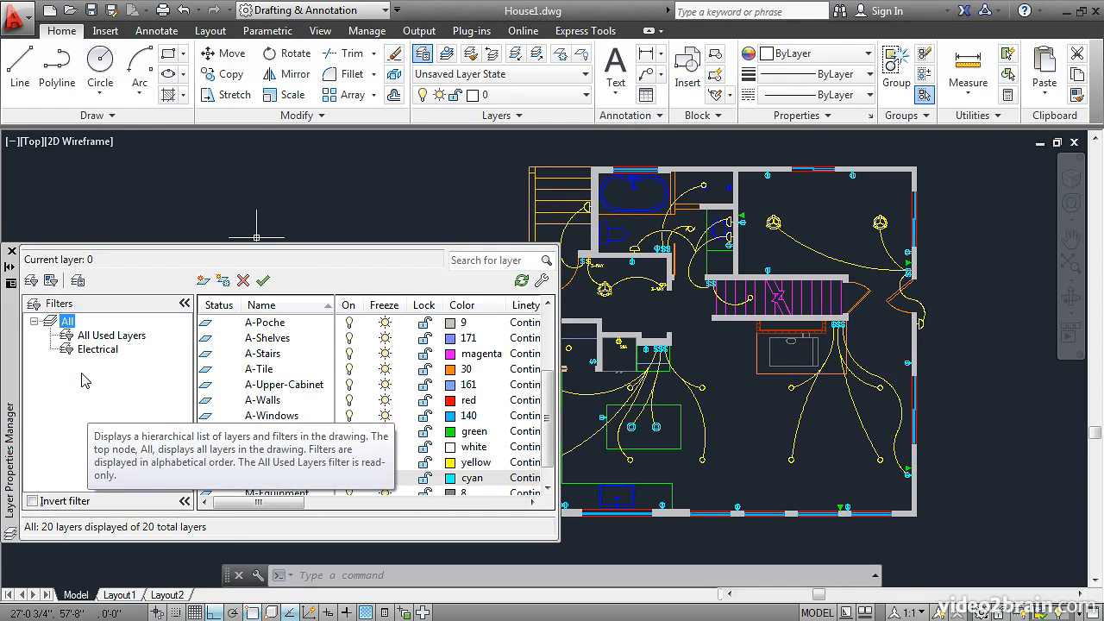
{"action": "left_click", "coordinate": [49, 282]}
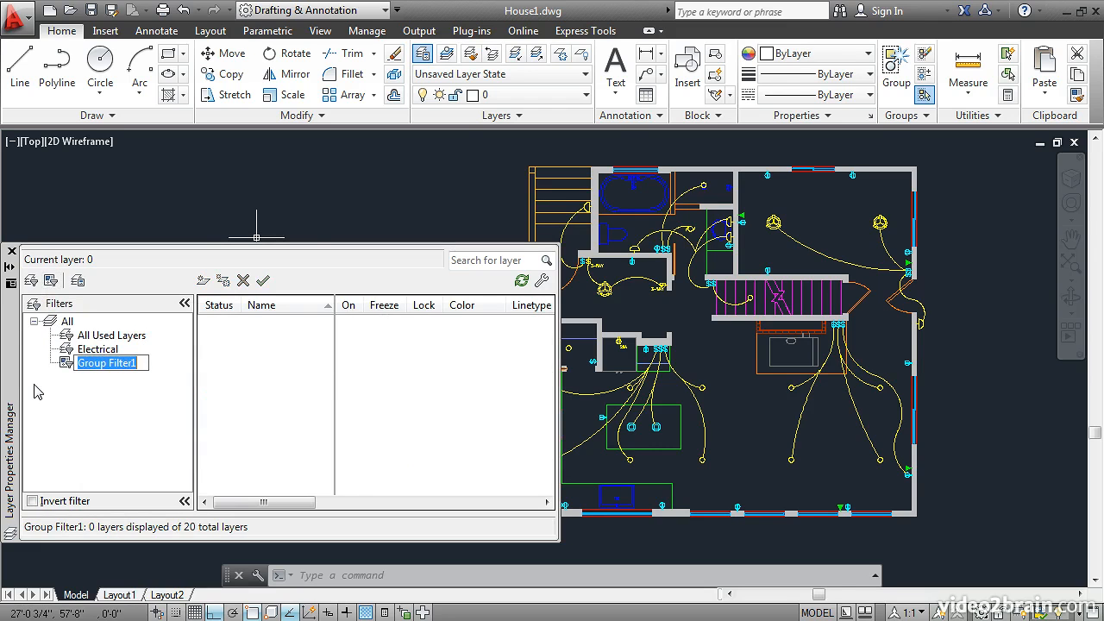
{"action": "key", "text": "Return"}
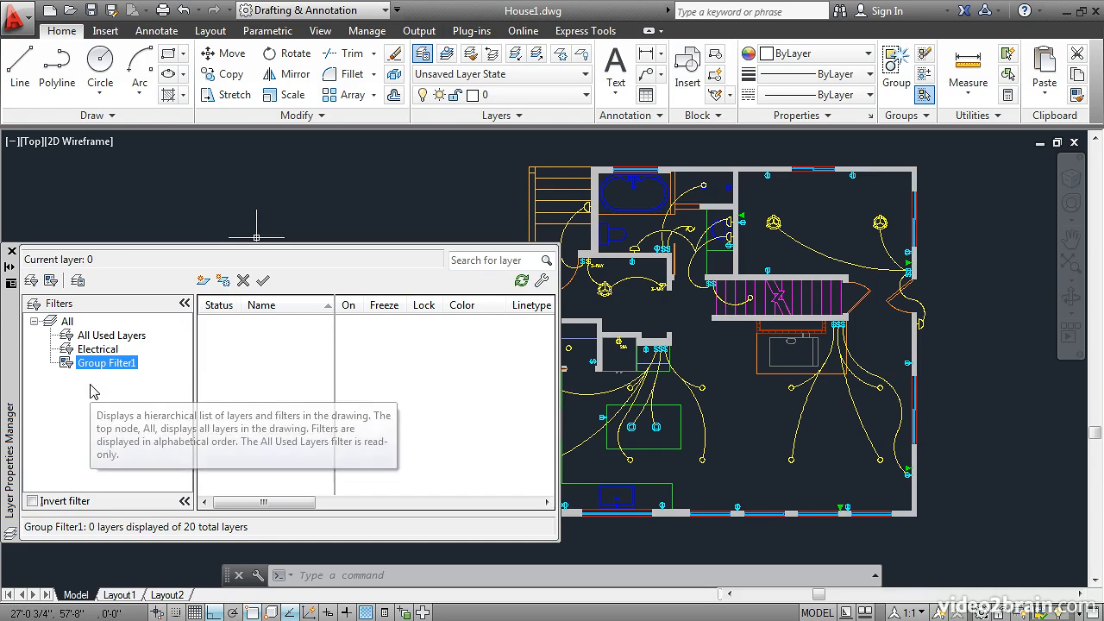
Step: Add the layers A-Doors, A-Poche, E-Lighting, E-Power and D-Communication to the new group filter
{"action": "left_click", "coordinate": [51, 321]}
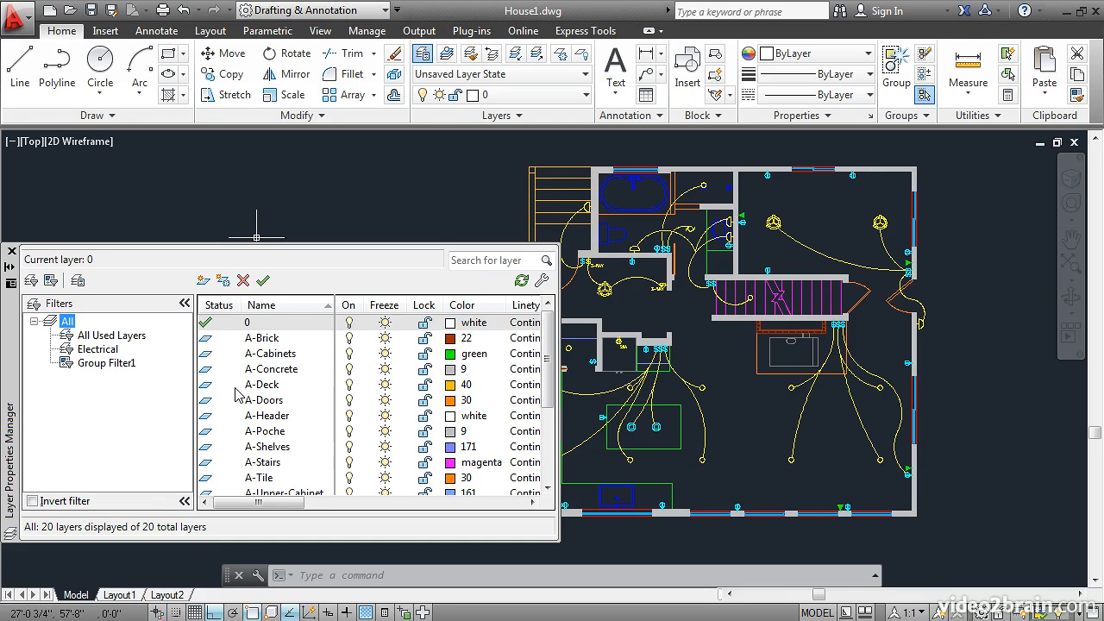
{"action": "left_click", "coordinate": [264, 402]}
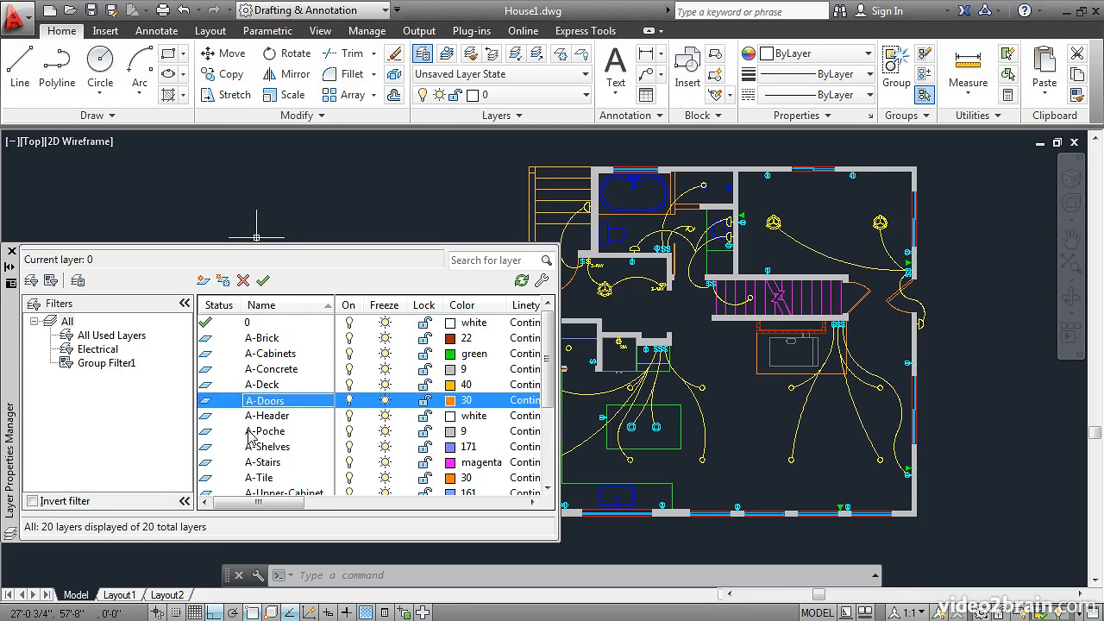
{"action": "left_click_drag", "start_coordinate": [250, 431], "coordinate": [106, 371]}
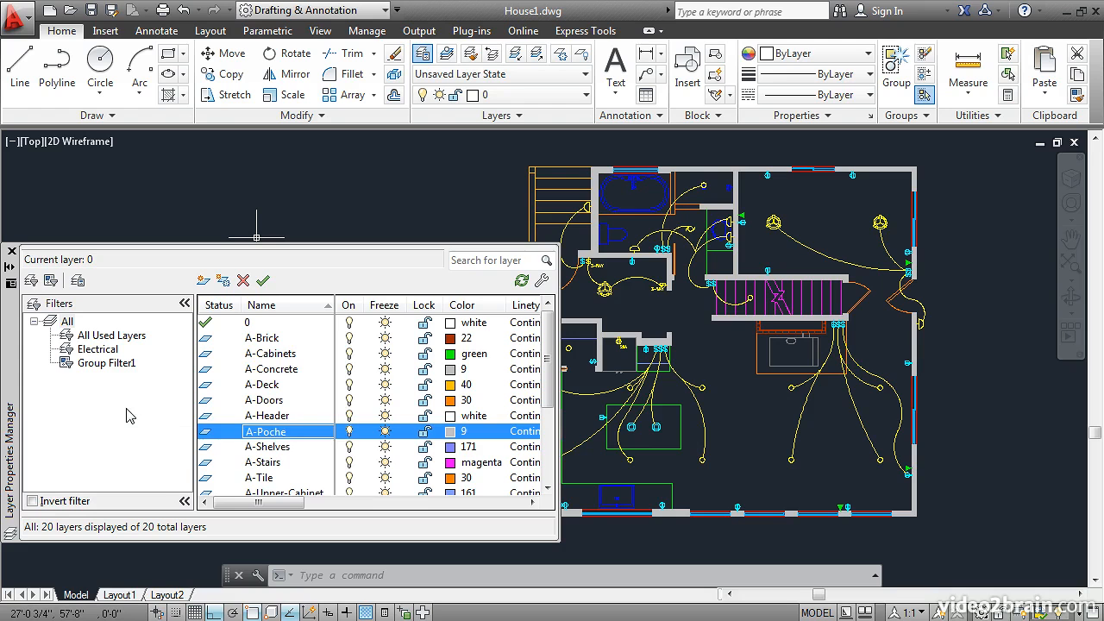
{"action": "left_click_drag", "start_coordinate": [550, 343], "coordinate": [555, 417]}
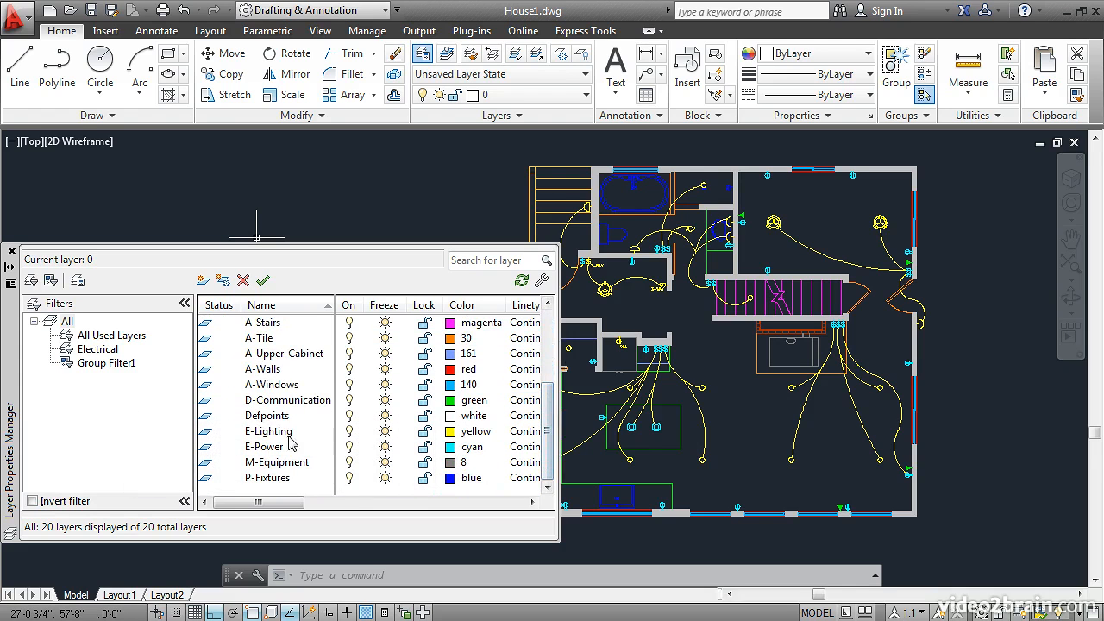
{"action": "left_click_drag", "start_coordinate": [217, 436], "coordinate": [112, 372]}
{"action": "left_click_drag", "start_coordinate": [205, 450], "coordinate": [115, 376]}
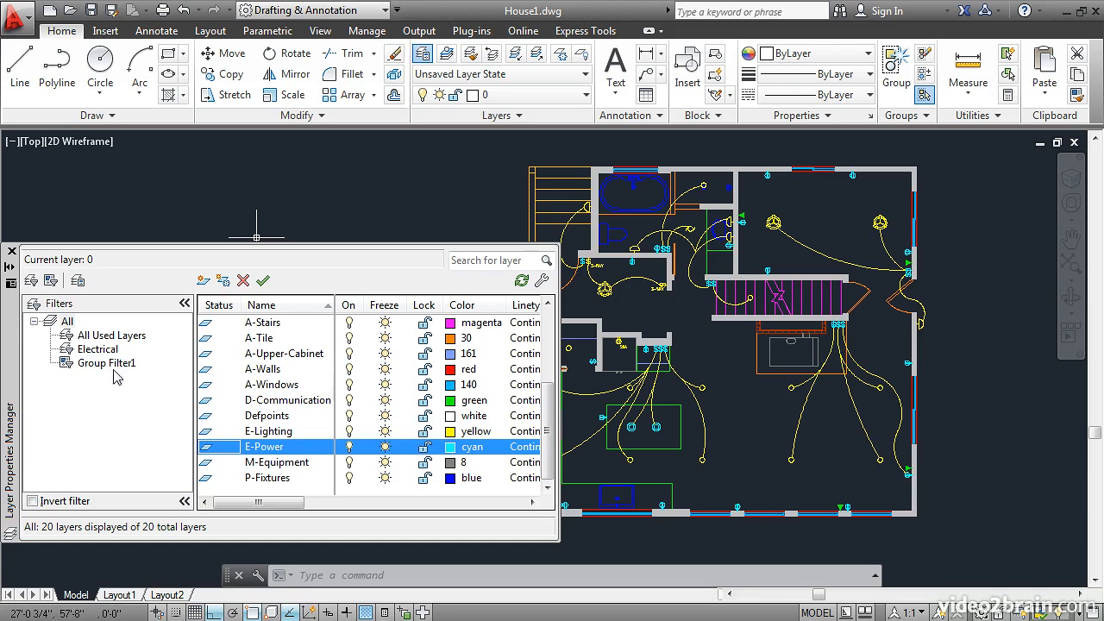
{"action": "left_click_drag", "start_coordinate": [205, 404], "coordinate": [112, 371]}
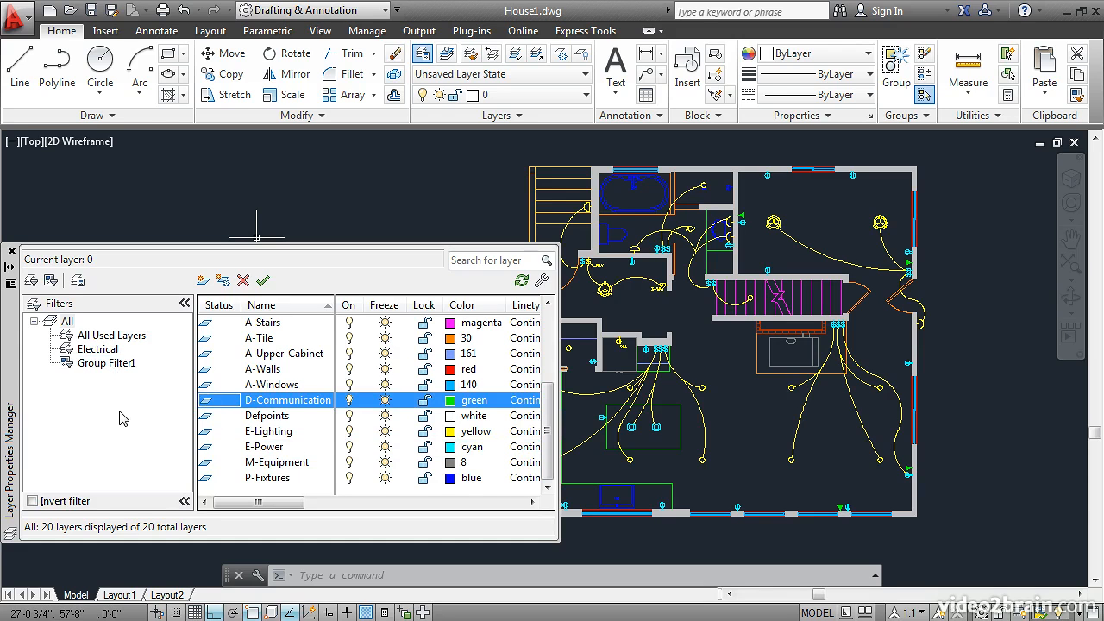
Step: Turn off all layers contained in the group filter, from A-Doors through E-Power
{"action": "left_click", "coordinate": [86, 364]}
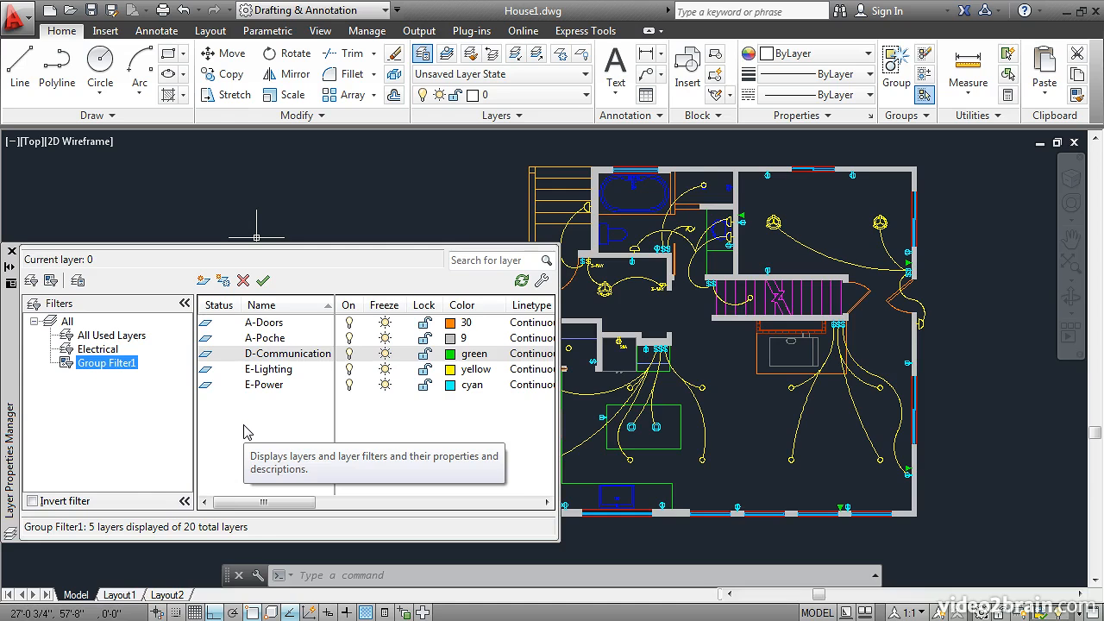
{"action": "left_click", "coordinate": [265, 324]}
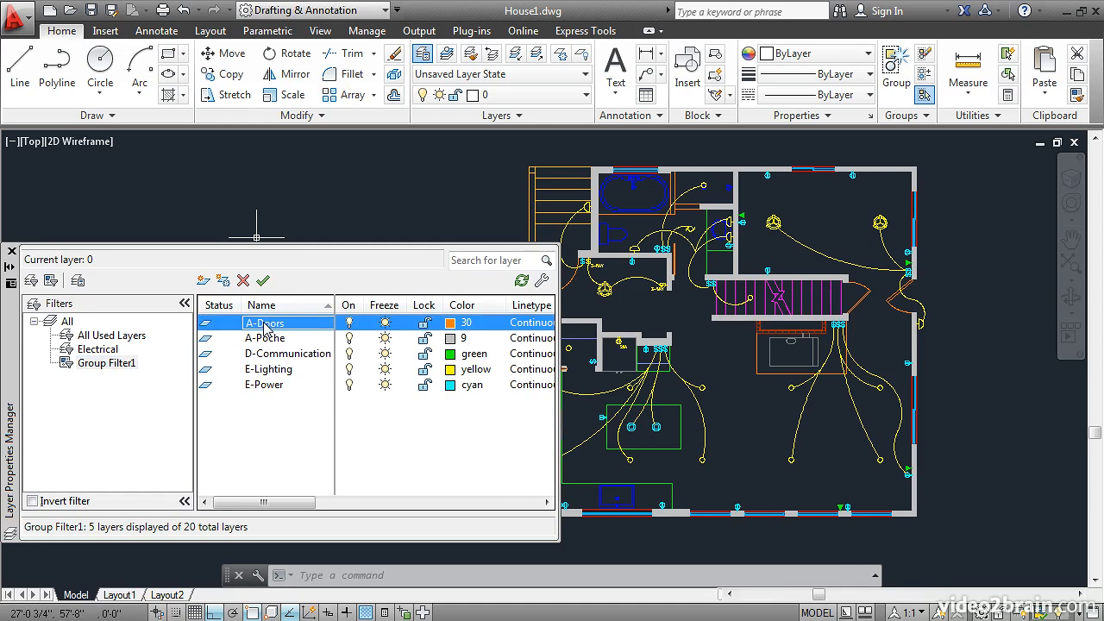
{"action": "left_click", "coordinate": [263, 390], "text": "shift"}
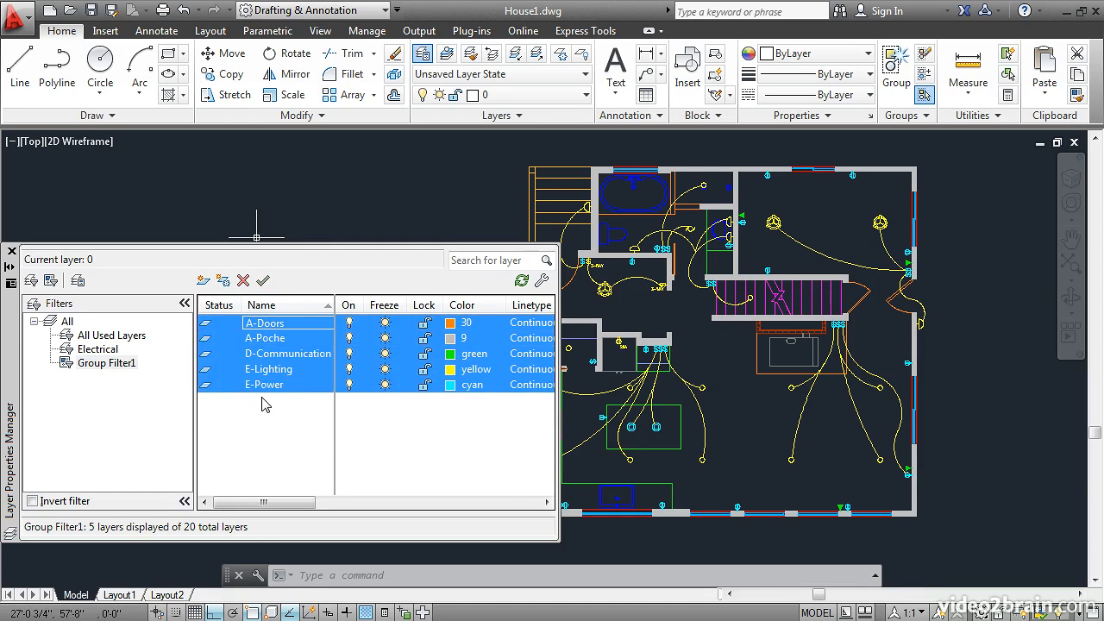
{"action": "left_click", "coordinate": [349, 338]}
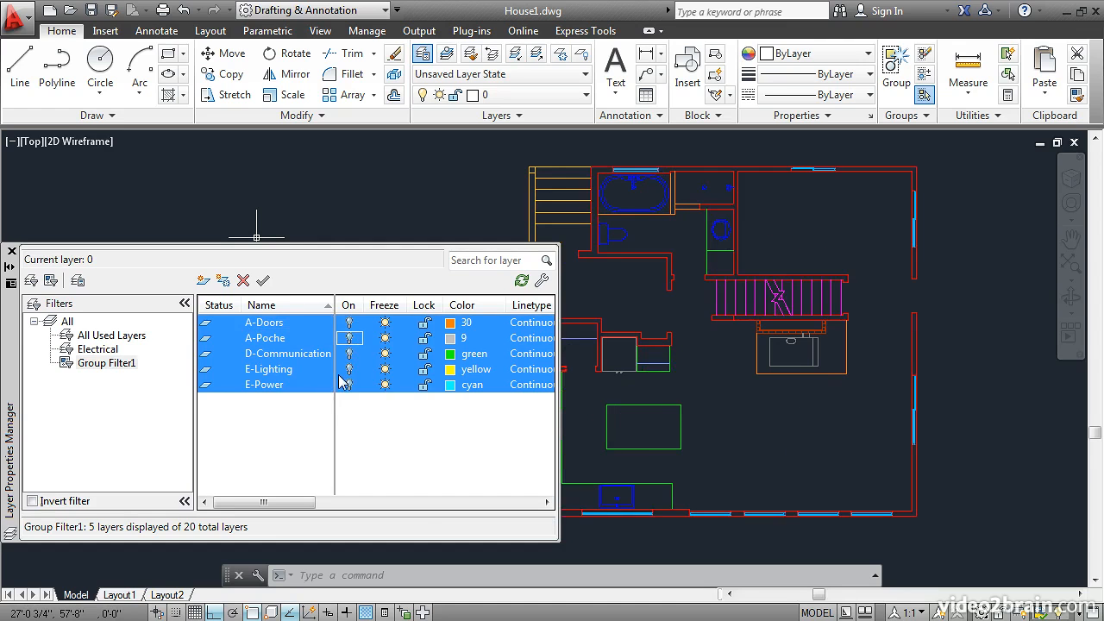
Step: Show all layers and sort the list by on/off state with the turned-off layers first
{"action": "left_click", "coordinate": [55, 325]}
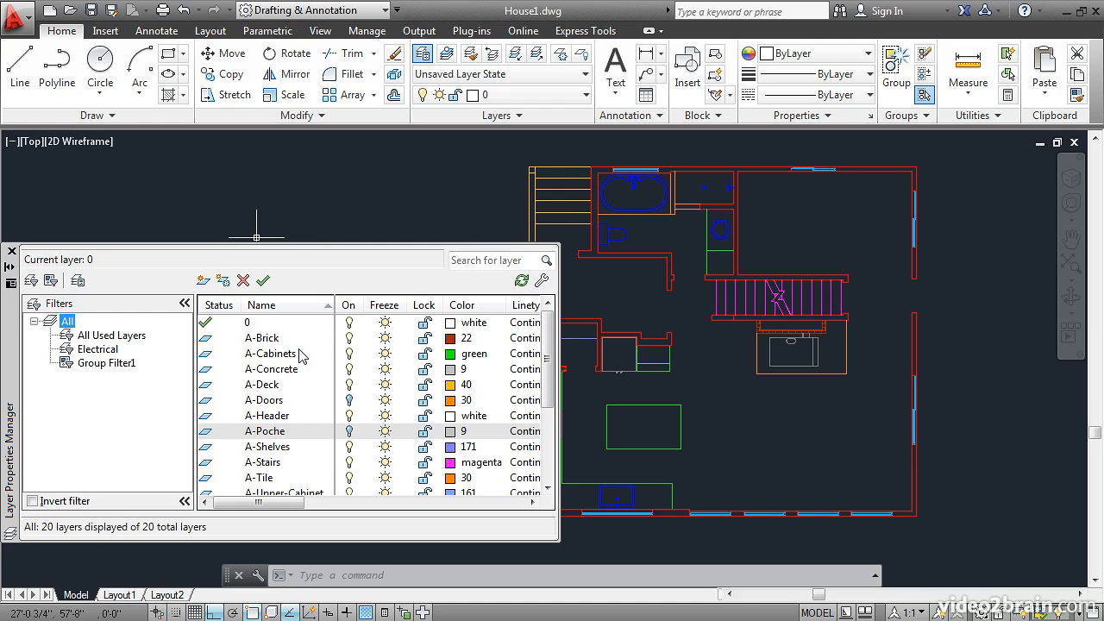
{"action": "left_click", "coordinate": [350, 308]}
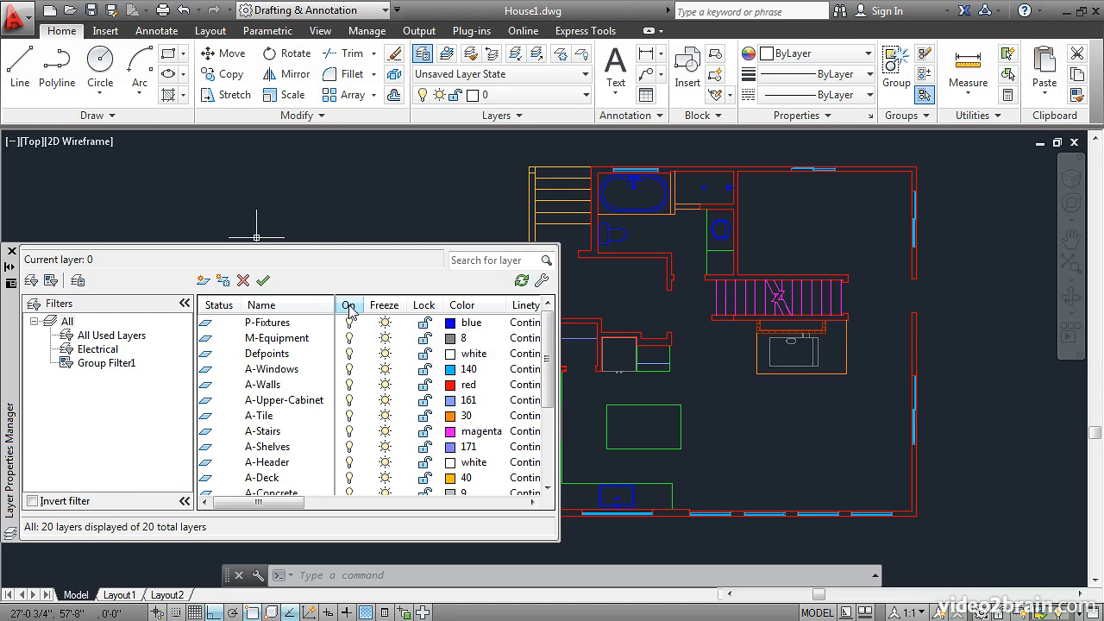
{"action": "left_click", "coordinate": [349, 307]}
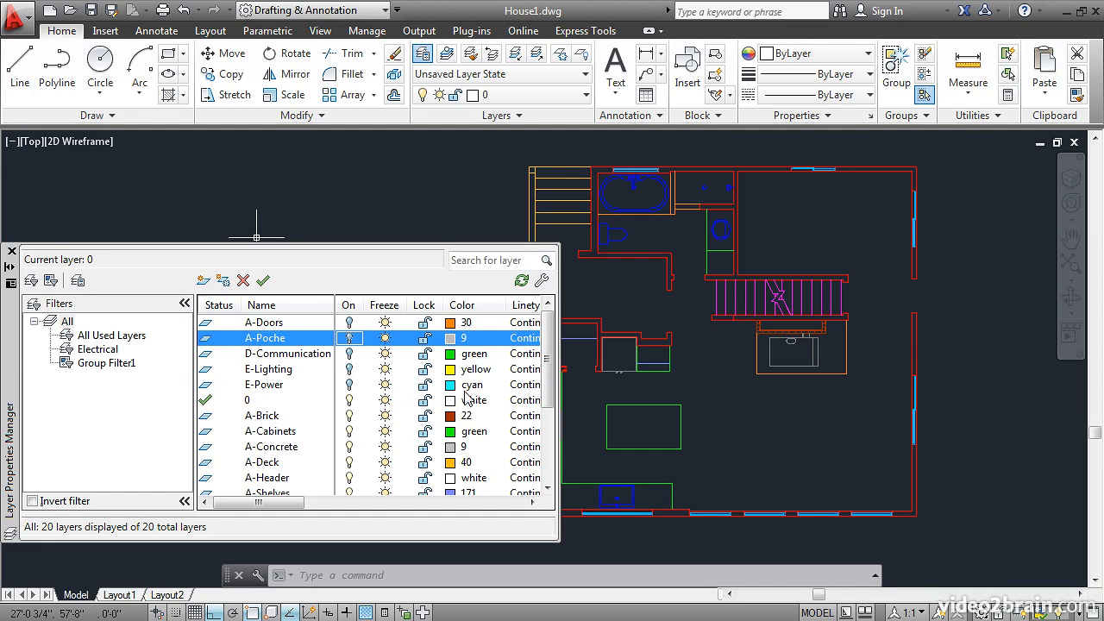
{"action": "left_click_drag", "start_coordinate": [545, 349], "coordinate": [518, 431]}
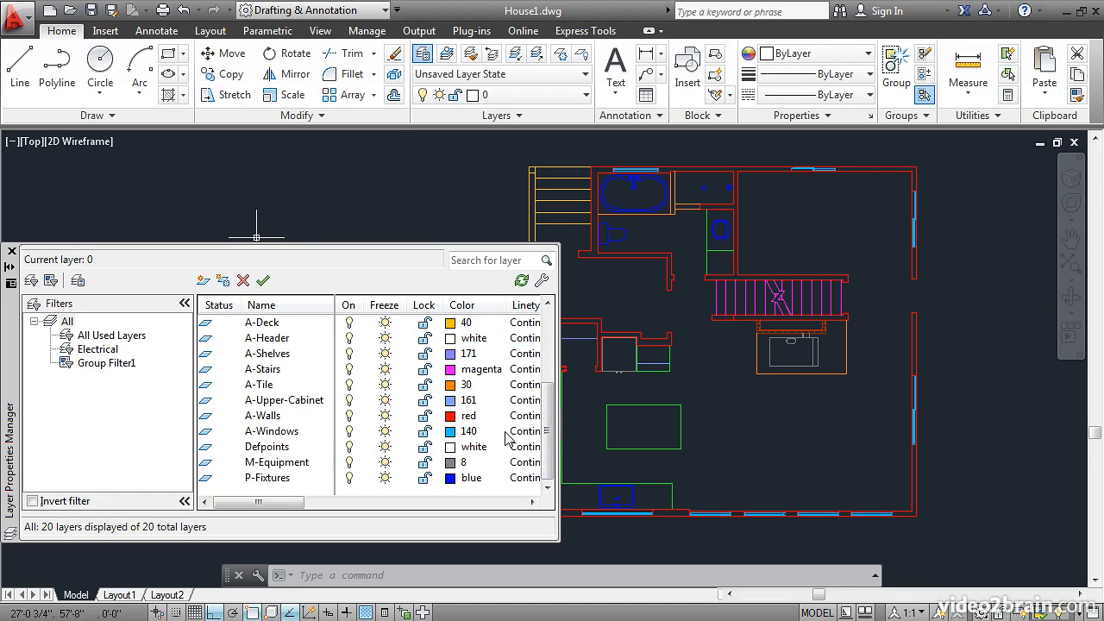
Step: Make A-Header the current layer
{"action": "scroll", "coordinate": [548, 430], "scroll_direction": "up", "scroll_amount": 1}
{"action": "scroll", "coordinate": [549, 430], "scroll_direction": "up", "scroll_amount": 2}
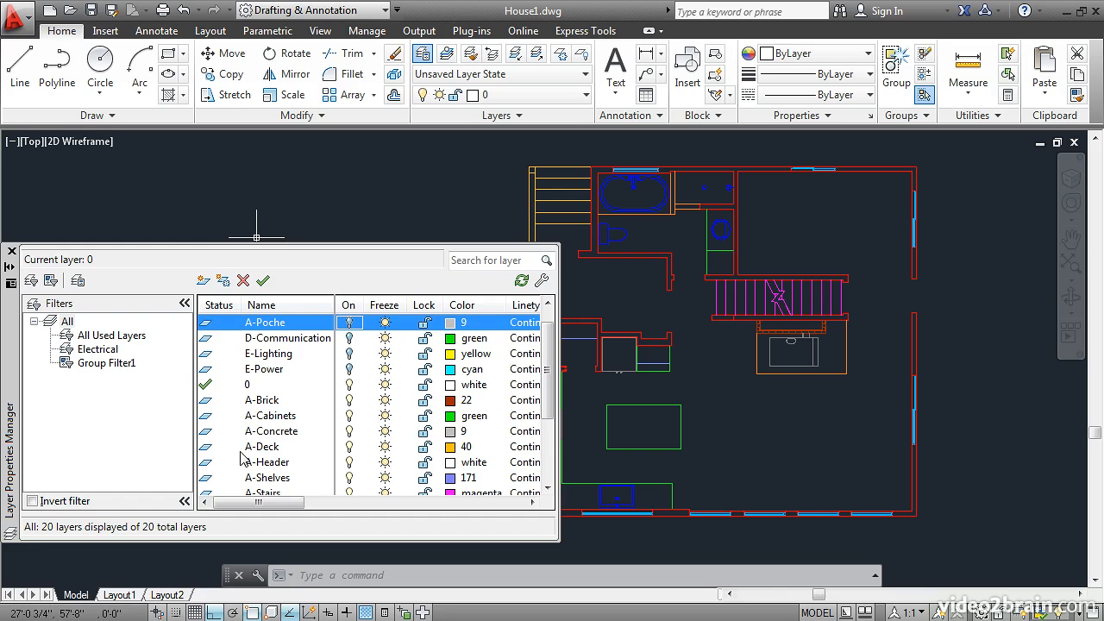
{"action": "double_click", "coordinate": [207, 464]}
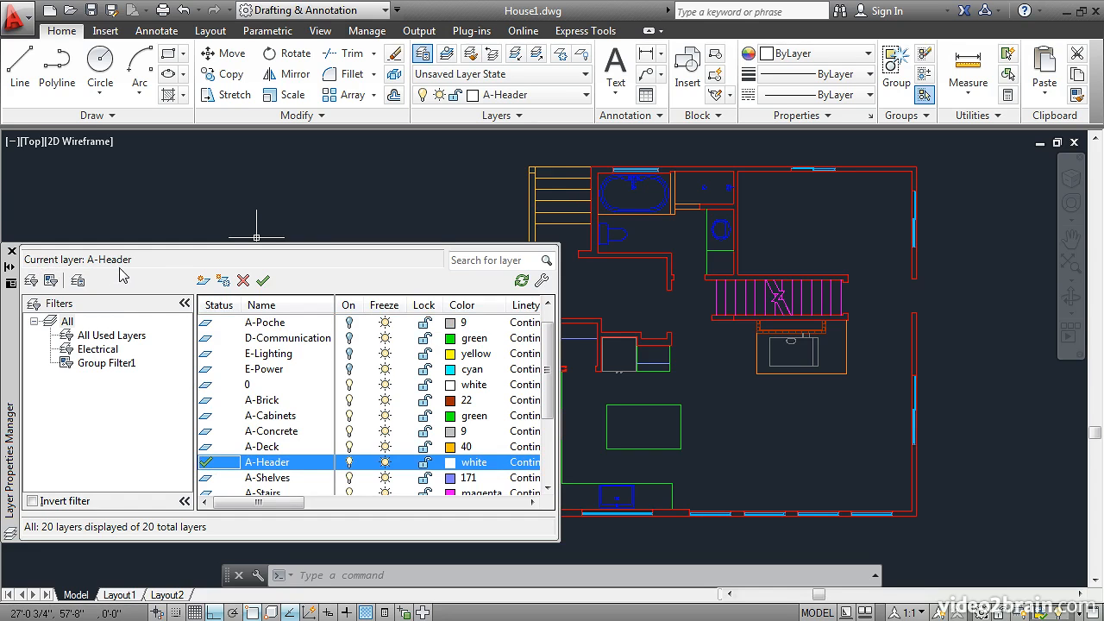
Step: Draw a line along the outer wall face across the door opening in the exterior wall east of the stairs
{"action": "left_click", "coordinate": [22, 68]}
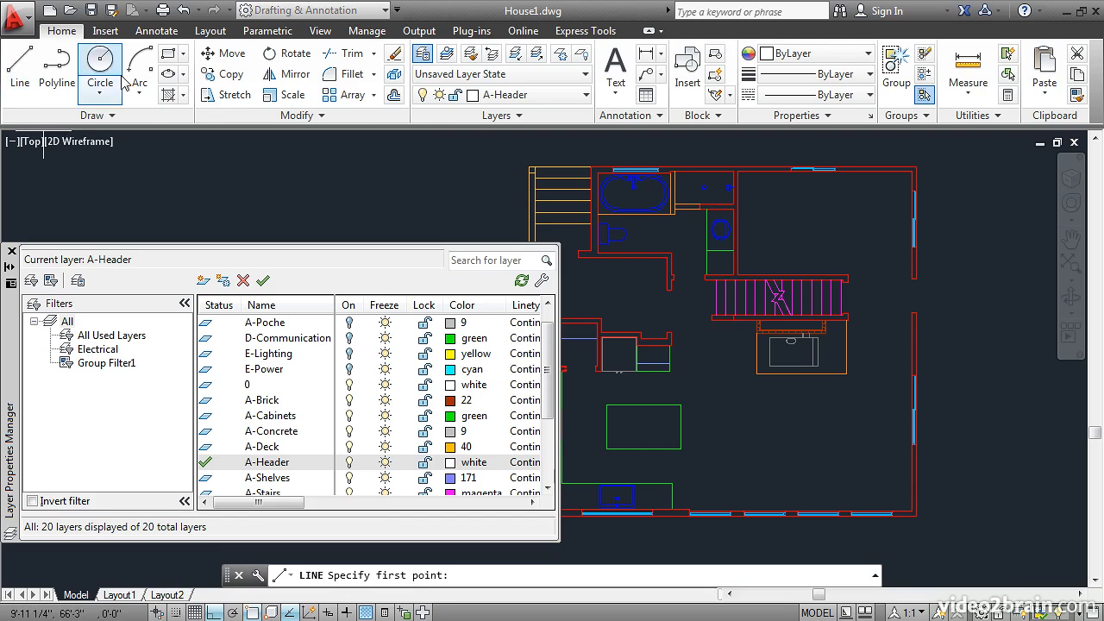
{"action": "scroll", "coordinate": [914, 288], "scroll_direction": "down", "scroll_amount": 2}
{"action": "scroll", "coordinate": [914, 287], "scroll_direction": "up", "scroll_amount": 5}
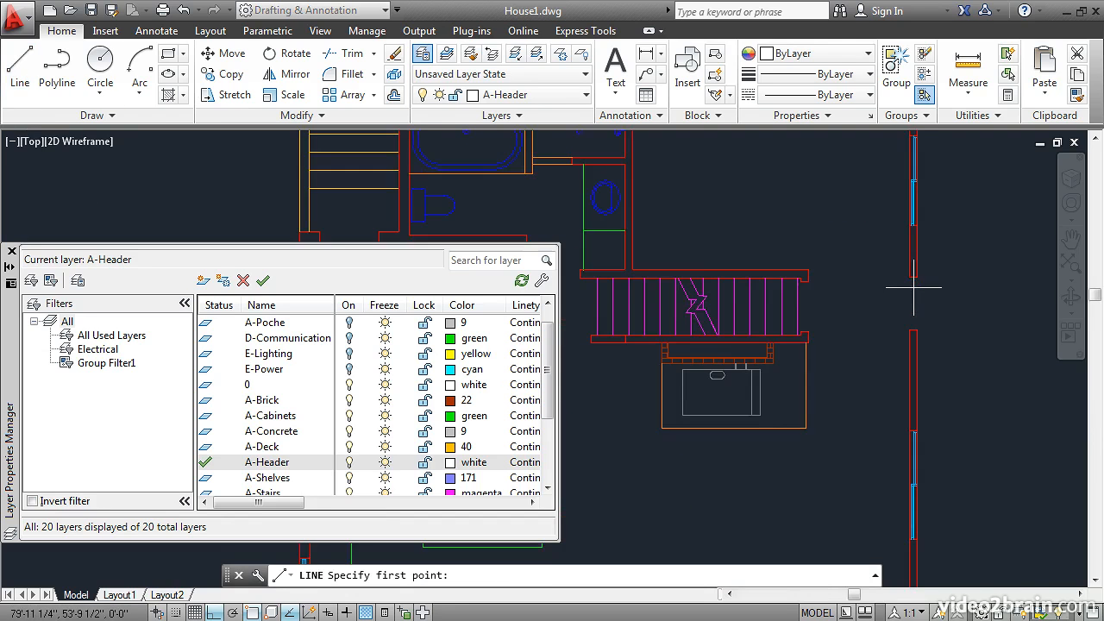
{"action": "left_click", "coordinate": [920, 271]}
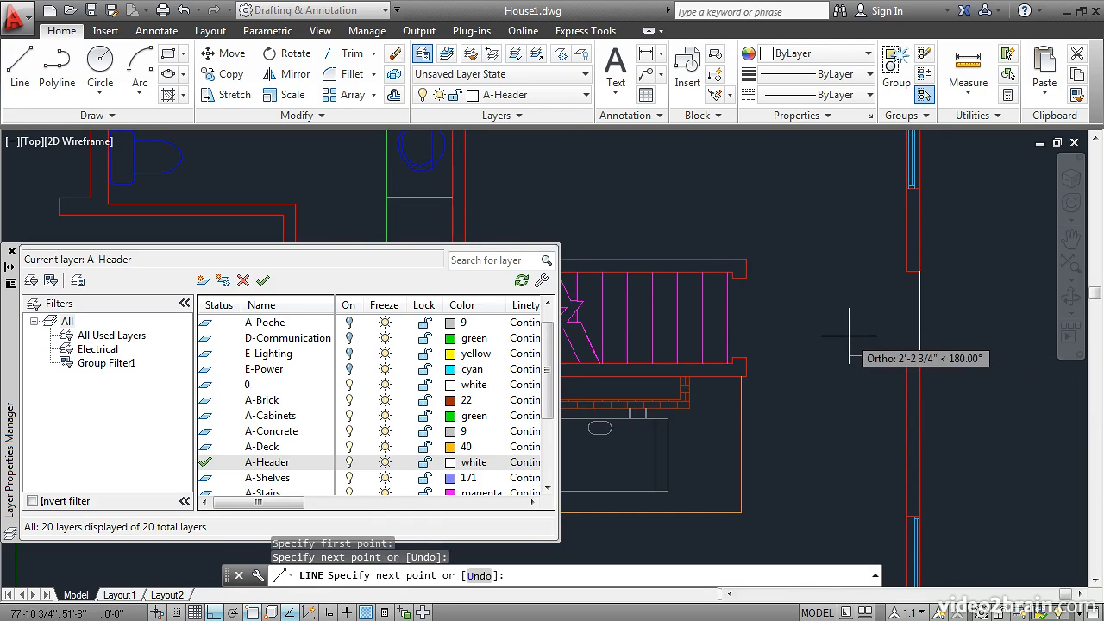
{"action": "key", "text": "Return"}
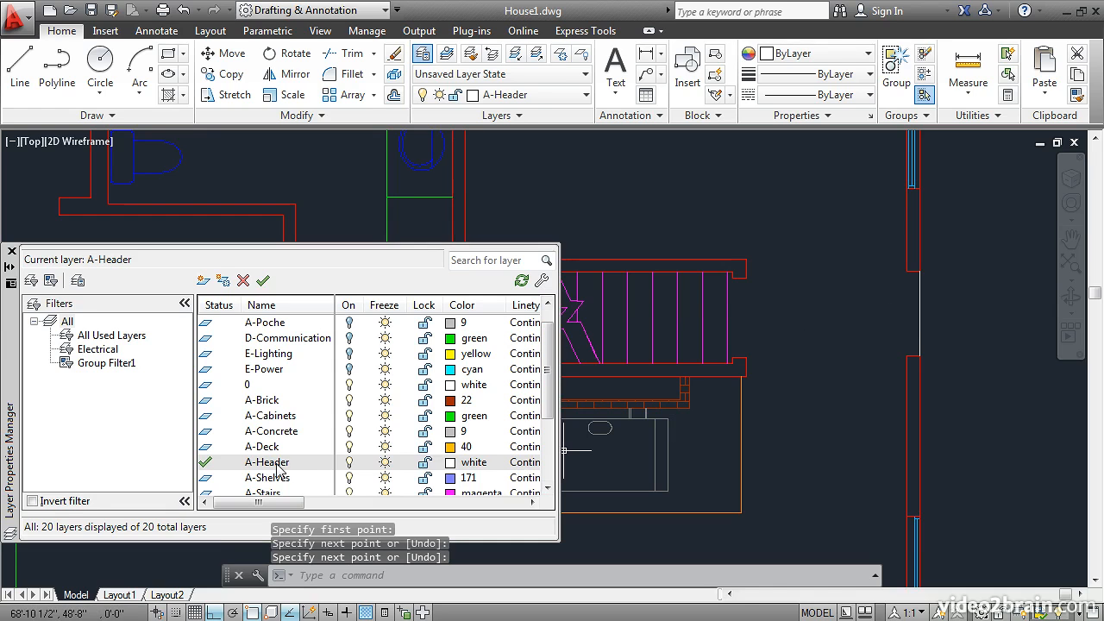
Step: Set the A-Header layer's color to true color 46,134,35 and widen the color column to show the full value
{"action": "left_click", "coordinate": [450, 464]}
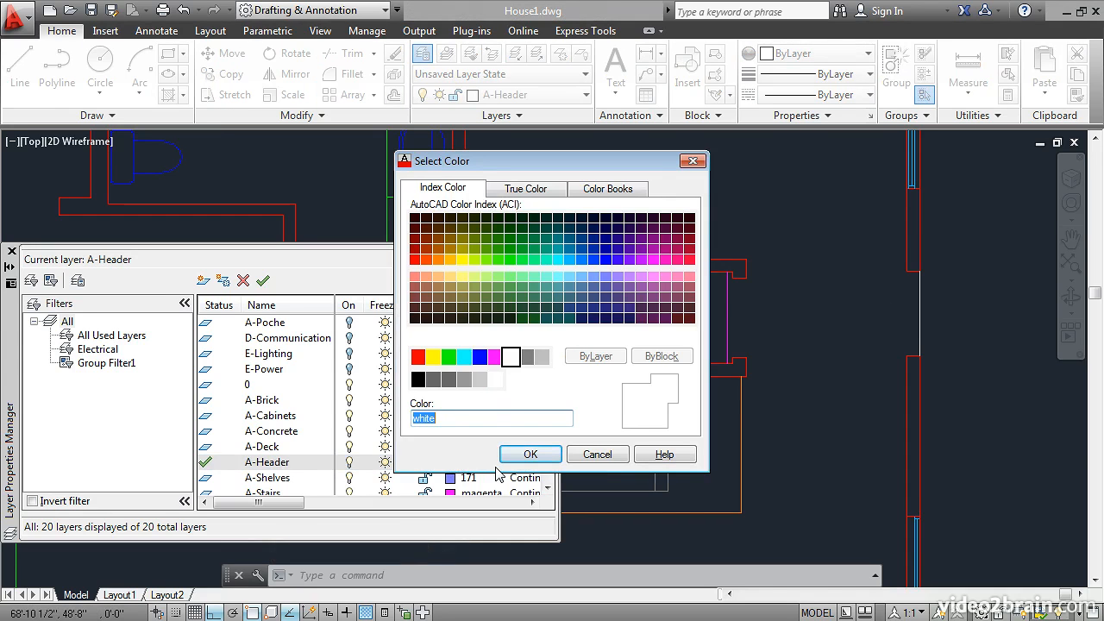
{"action": "left_click", "coordinate": [510, 240]}
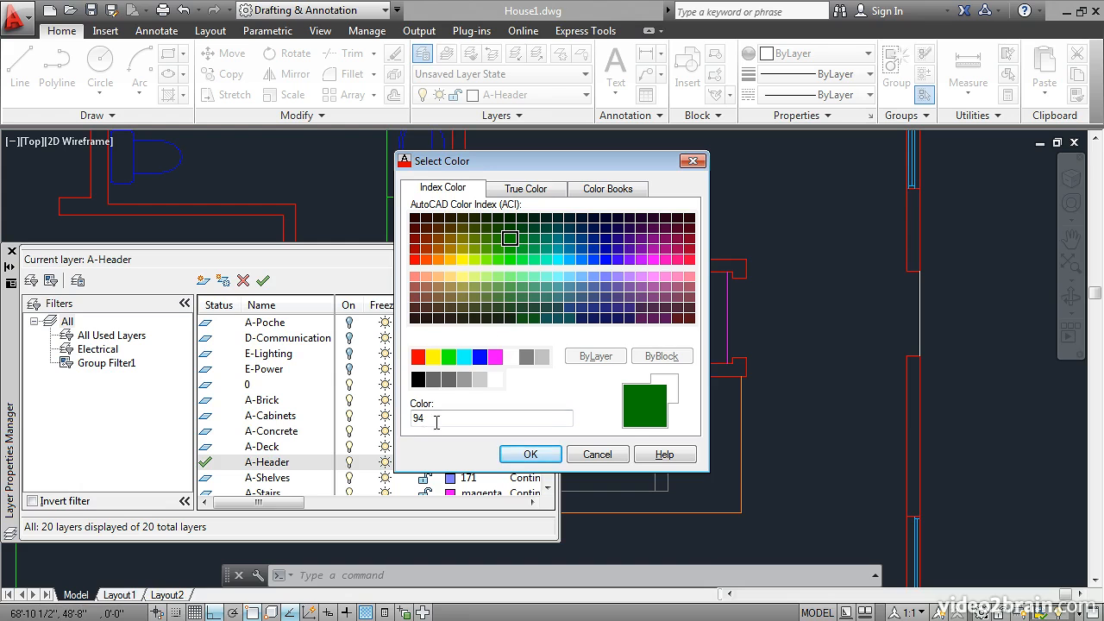
{"action": "left_click", "coordinate": [528, 190]}
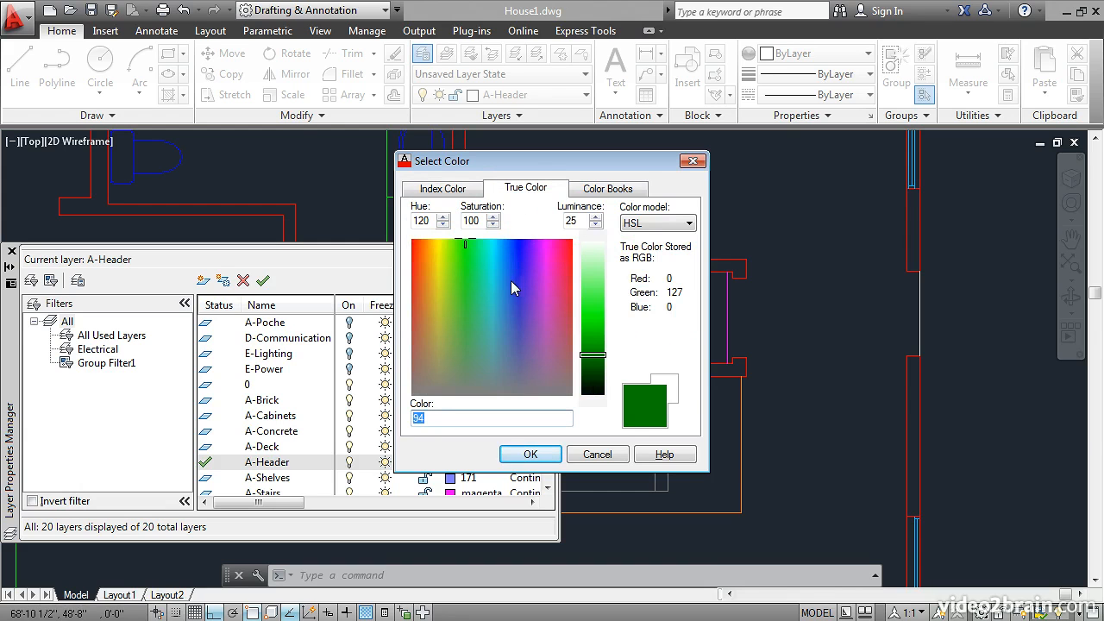
{"action": "left_click_drag", "start_coordinate": [474, 266], "coordinate": [462, 301]}
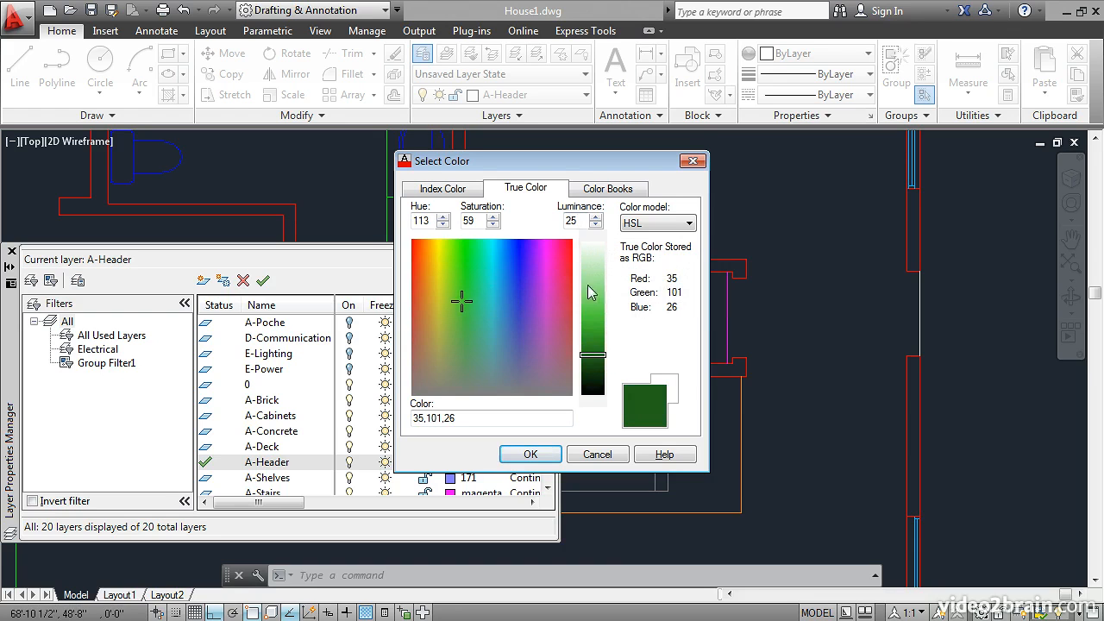
{"action": "mouse_move", "coordinate": [592, 360]}
{"action": "left_mouse_down"}
{"action": "mouse_move", "coordinate": [593, 307]}
{"action": "mouse_move", "coordinate": [593, 351]}
{"action": "left_mouse_up"}
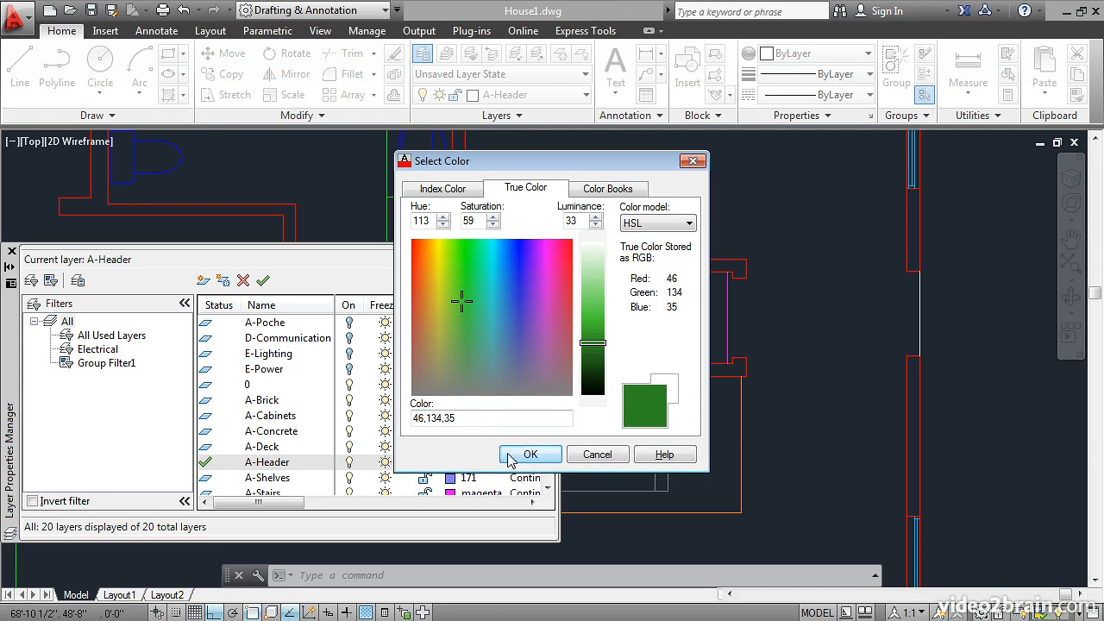
{"action": "left_click", "coordinate": [518, 455]}
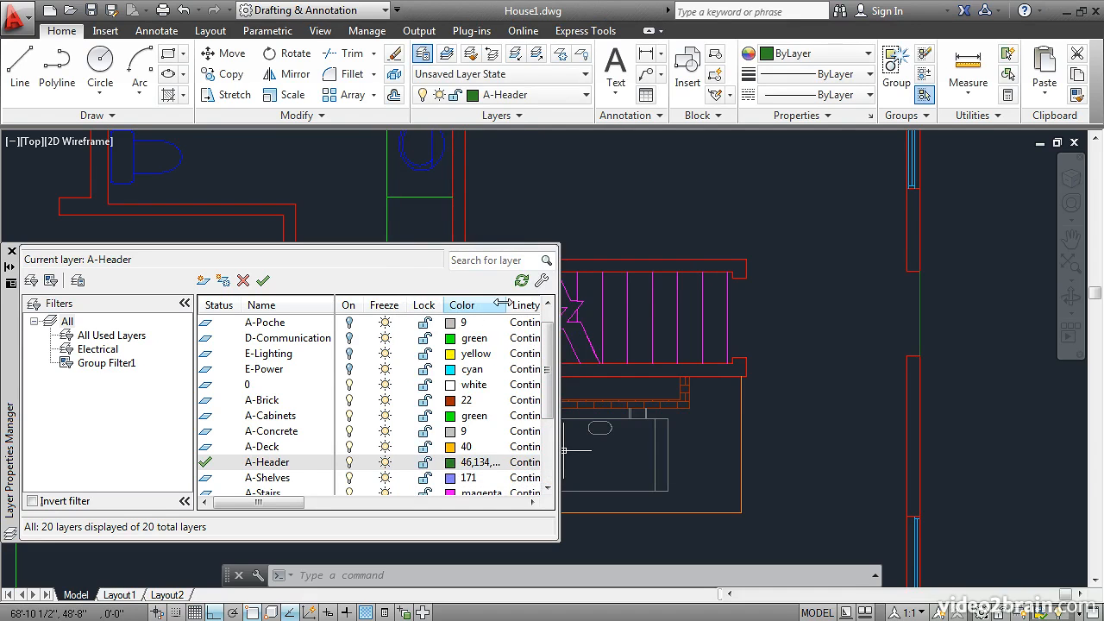
{"action": "left_click_drag", "start_coordinate": [502, 302], "coordinate": [530, 307]}
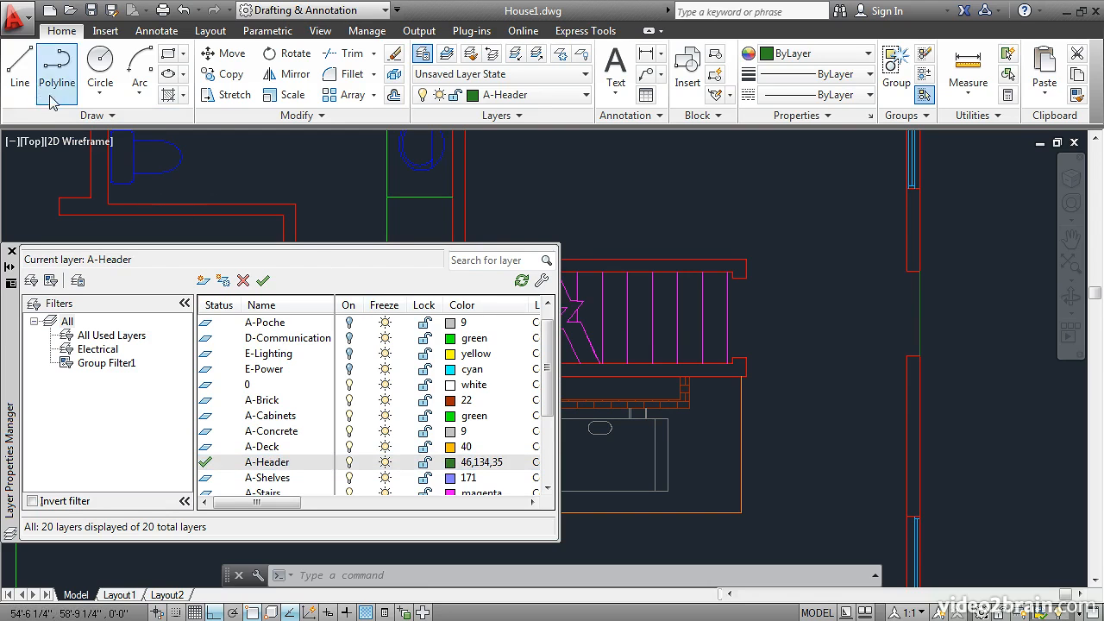
Step: Draw a line along the inner wall face across the door opening in the exterior wall east of the stairs
{"action": "left_click", "coordinate": [20, 64]}
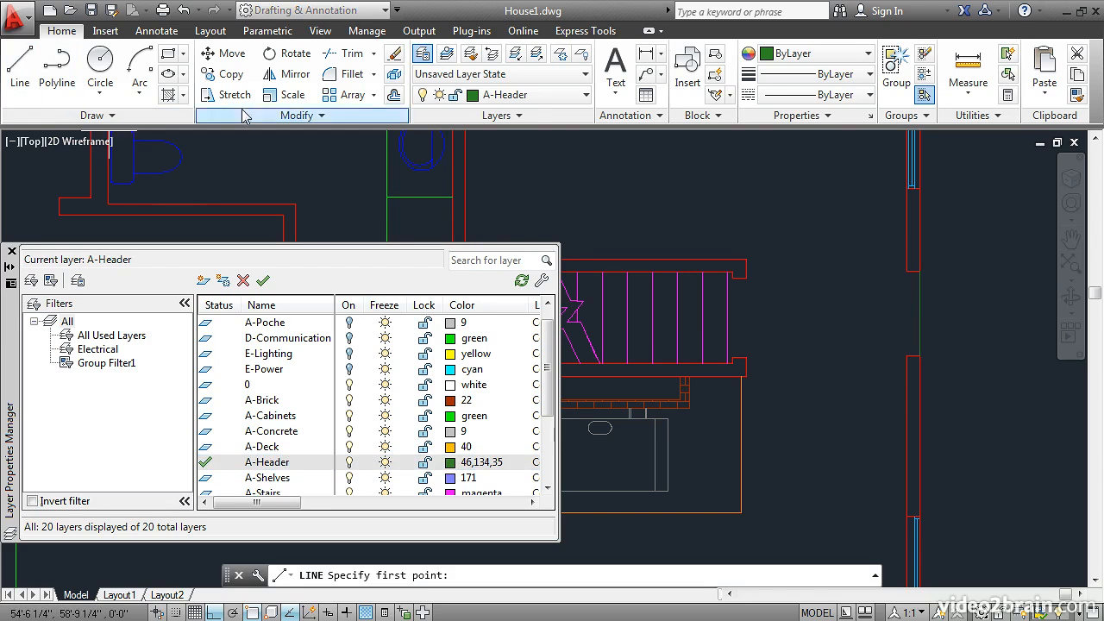
{"action": "left_click", "coordinate": [913, 270]}
{"action": "key", "text": "Return"}
{"action": "key", "text": "Return"}
Step: Draw two vertical header lines across the opening at the east end of the stairs, one along each wall face
{"action": "left_click", "coordinate": [746, 277]}
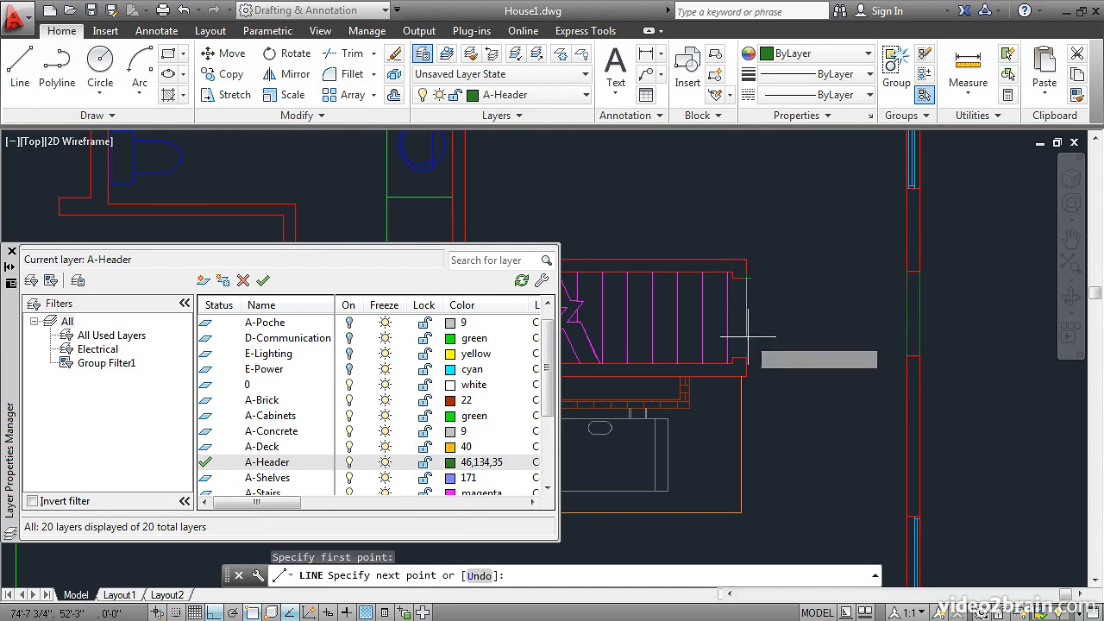
{"action": "left_click", "coordinate": [746, 356]}
{"action": "key", "text": "Return"}
{"action": "key", "text": "Return"}
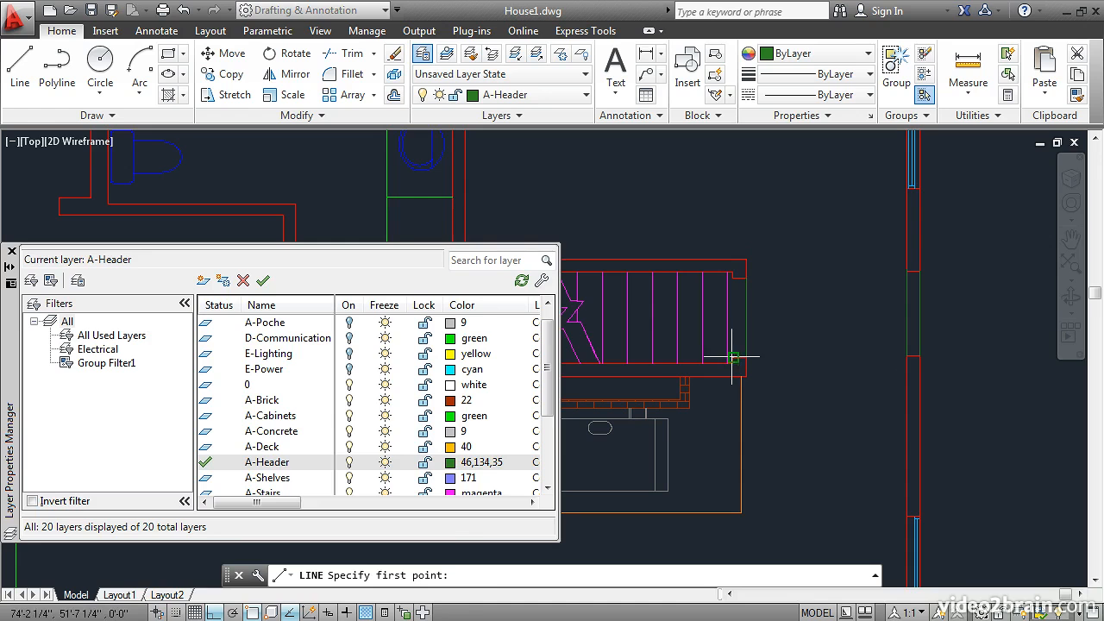
{"action": "left_click", "coordinate": [733, 357]}
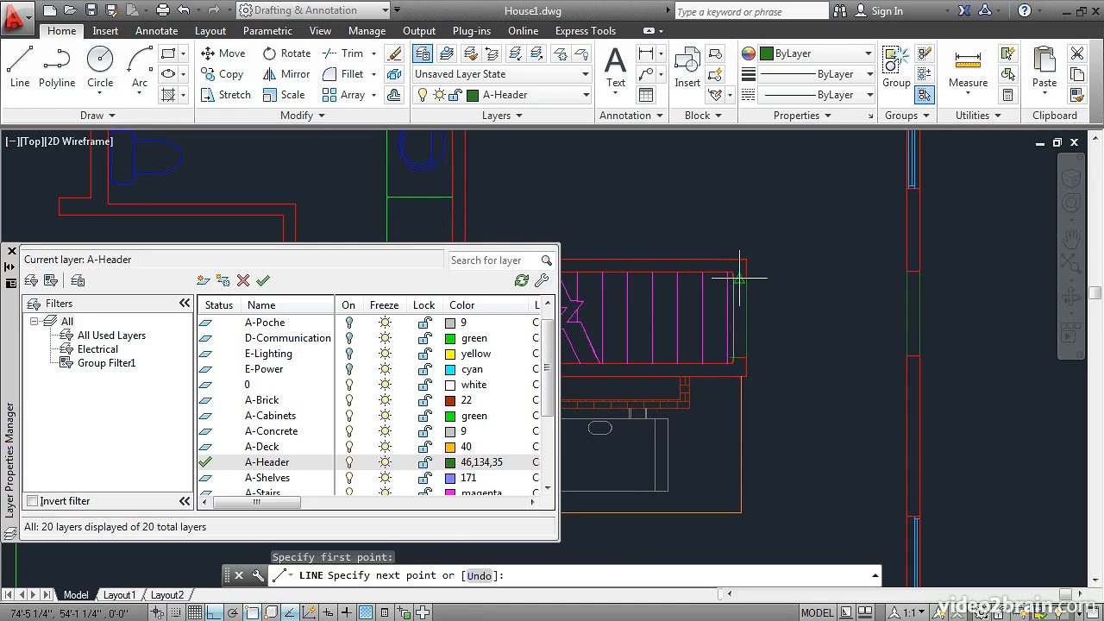
{"action": "scroll", "coordinate": [739, 279], "scroll_direction": "up", "scroll_amount": 4}
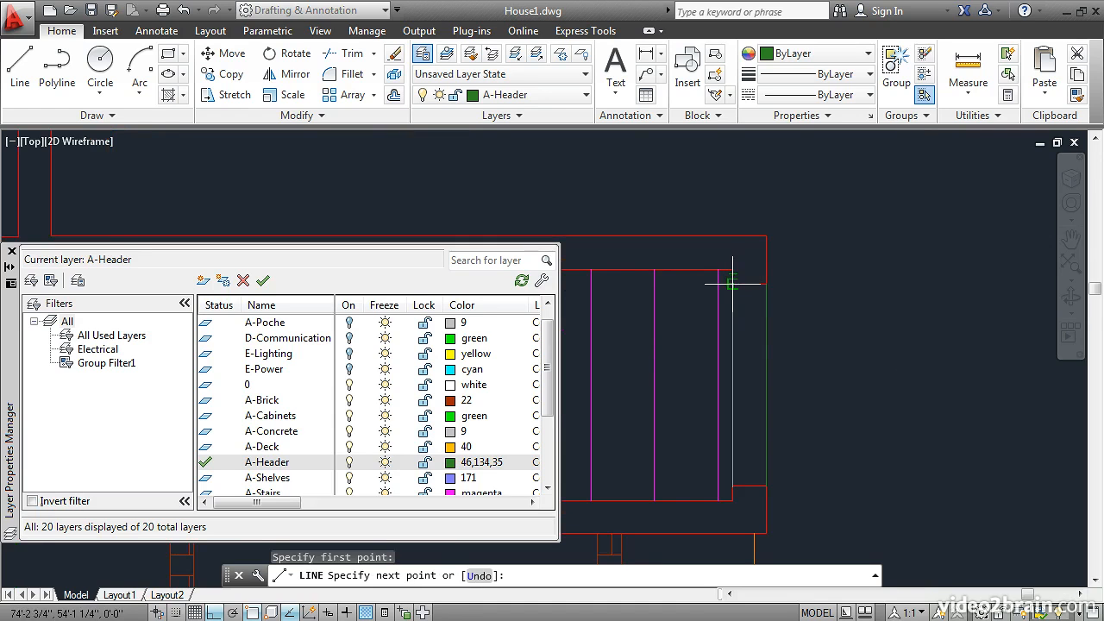
{"action": "left_click", "coordinate": [732, 284]}
{"action": "key", "text": "Return"}
Step: Draw two horizontal header lines across the bathroom opening northwest of the stairs, one along each wall face
{"action": "scroll", "coordinate": [989, 274], "scroll_direction": "down", "scroll_amount": 5}
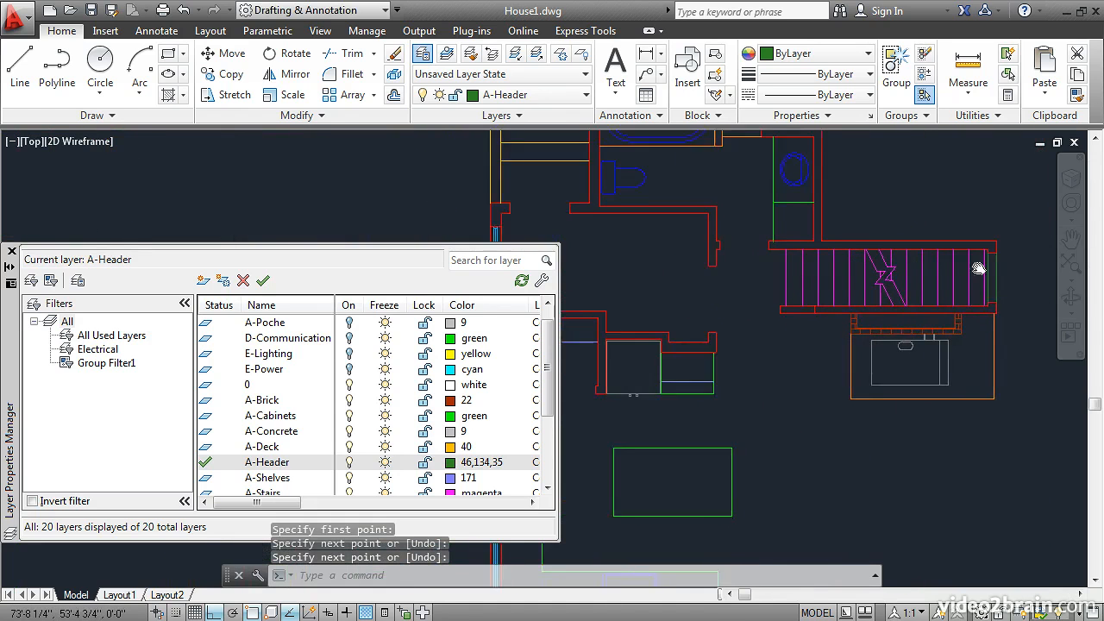
{"action": "scroll", "coordinate": [789, 268], "scroll_direction": "up", "scroll_amount": 5}
{"action": "key", "text": "Return"}
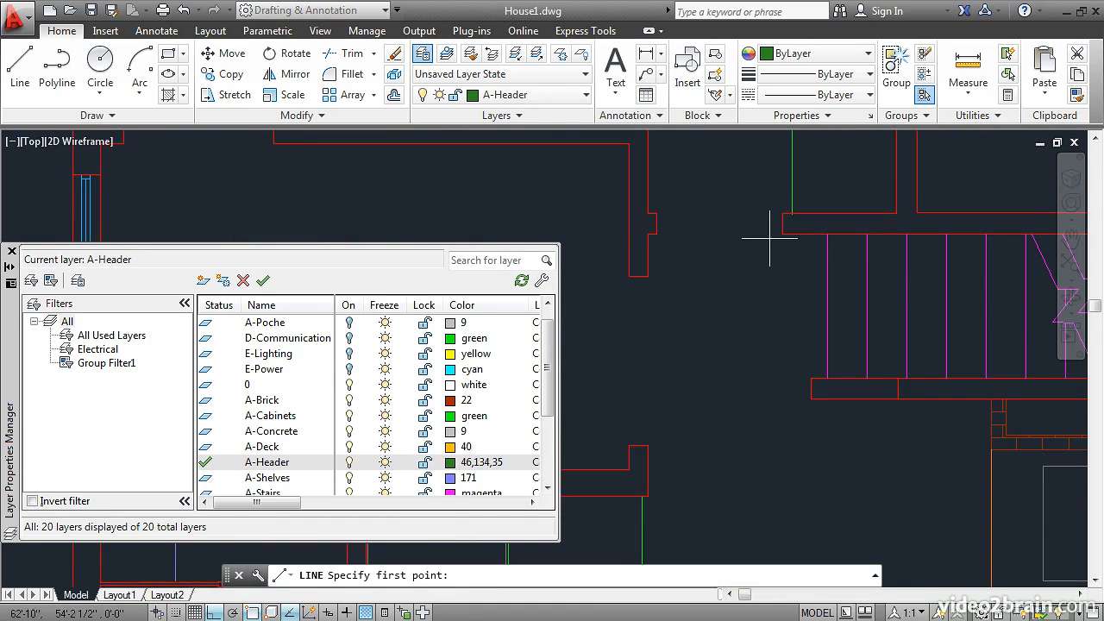
{"action": "left_click", "coordinate": [783, 233]}
{"action": "left_click", "coordinate": [657, 232]}
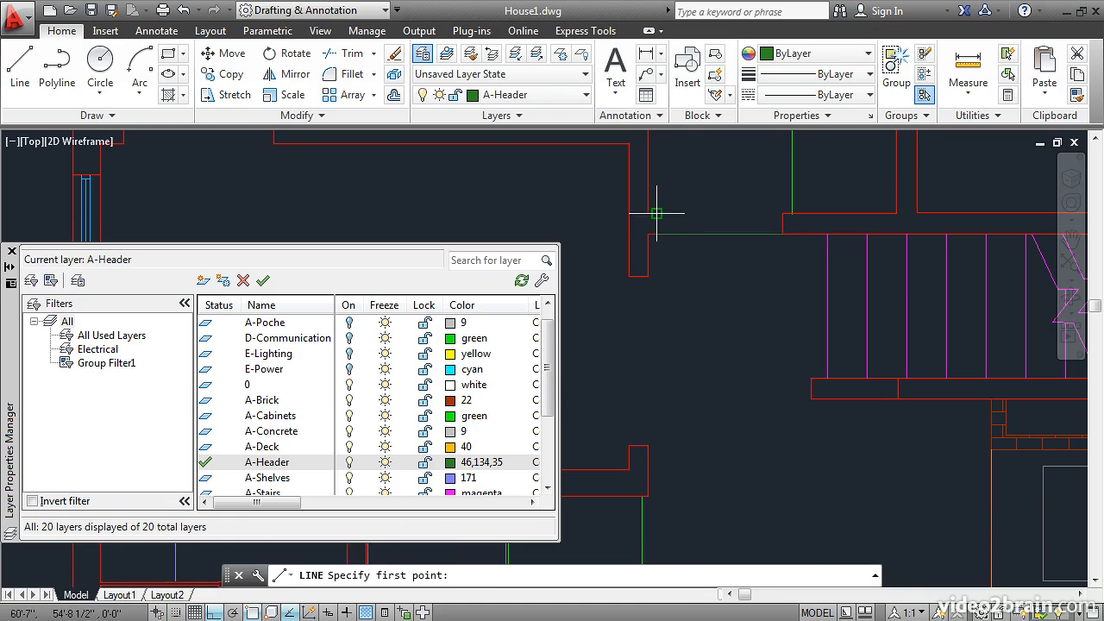
{"action": "left_click", "coordinate": [783, 213]}
{"action": "key", "text": "Return"}
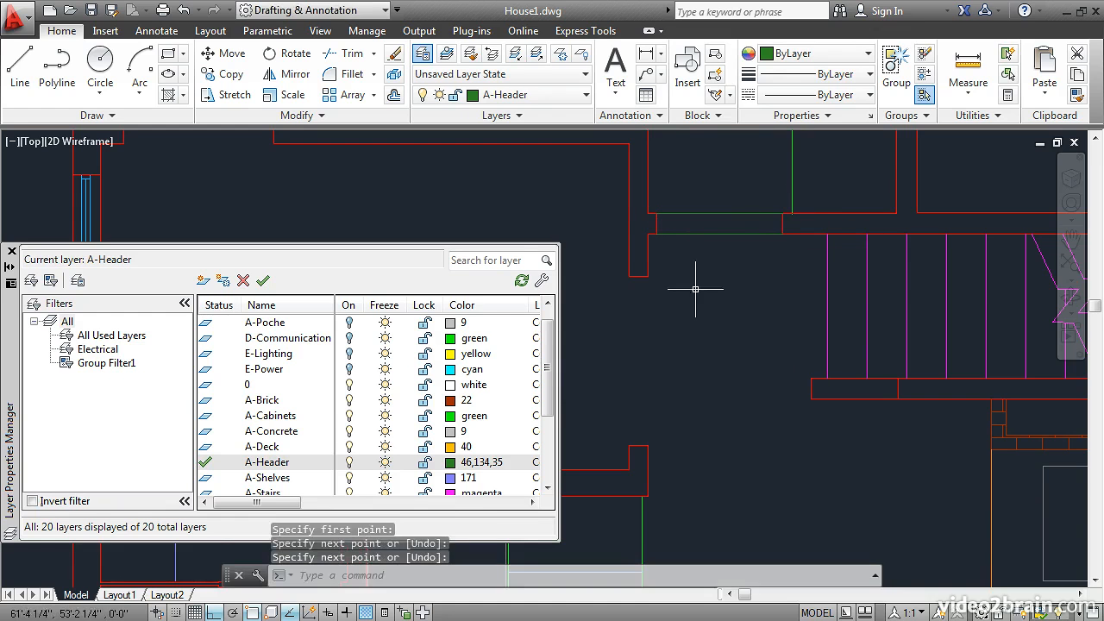
Step: Draw two vertical header lines across the opening in the wall west of the stairs, one along each wall face
{"action": "key", "text": "Return"}
{"action": "left_click", "coordinate": [629, 276]}
{"action": "left_click", "coordinate": [629, 446]}
{"action": "key", "text": "Return"}
{"action": "key", "text": "Return"}
{"action": "left_click", "coordinate": [647, 445]}
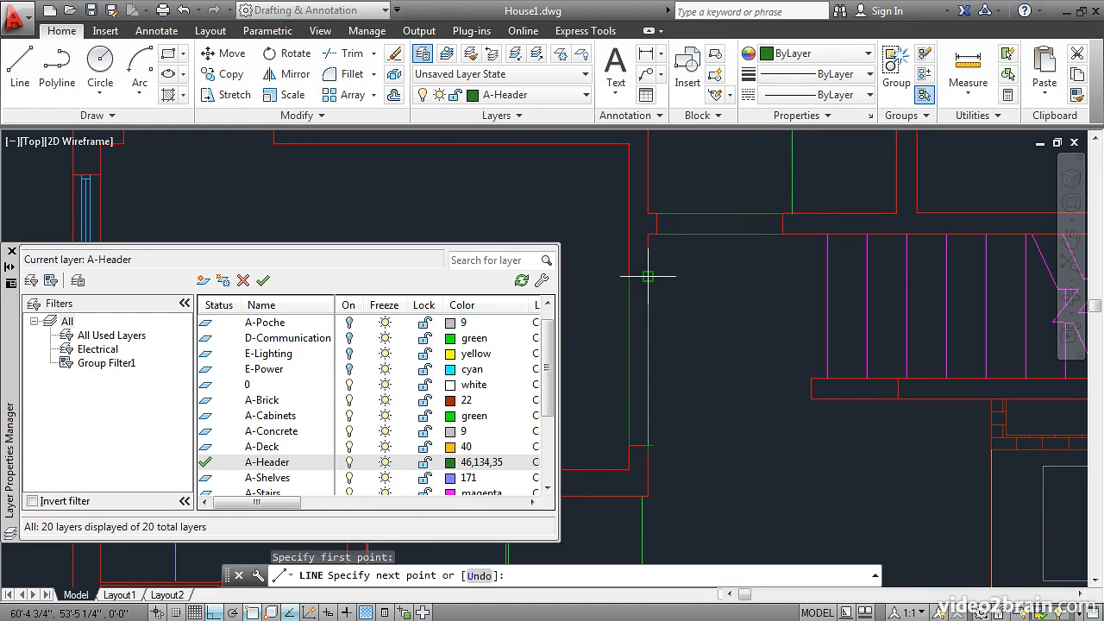
{"action": "left_click", "coordinate": [648, 276]}
{"action": "key", "text": "Return"}
Step: Draw two horizontal header lines across the opening in the wall just south of the deck in the northwest corner
{"action": "mouse_move", "coordinate": [370, 201]}
{"action": "middle_mouse_down"}
{"action": "mouse_move", "coordinate": [793, 323]}
{"action": "mouse_move", "coordinate": [847, 368]}
{"action": "middle_mouse_up"}
{"action": "key", "text": "Return"}
{"action": "left_click", "coordinate": [780, 304]}
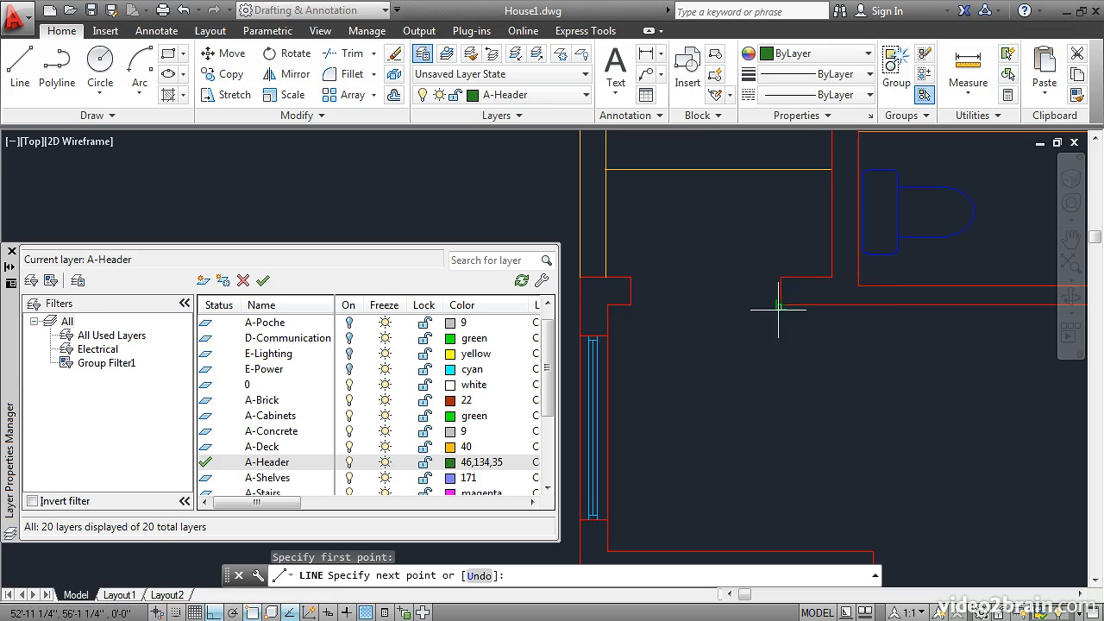
{"action": "left_click", "coordinate": [630, 304]}
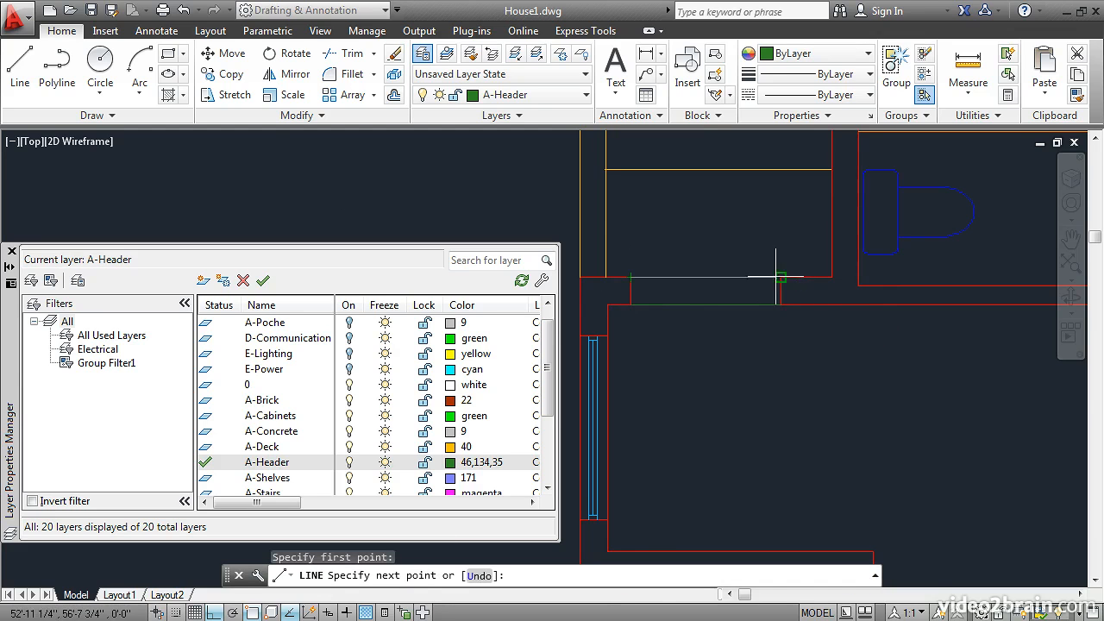
{"action": "key", "text": "Return"}
Step: Turn off the current layer, A-Header, accepting that new objects on it will be hidden
{"action": "scroll", "coordinate": [759, 371], "scroll_direction": "down", "scroll_amount": 3}
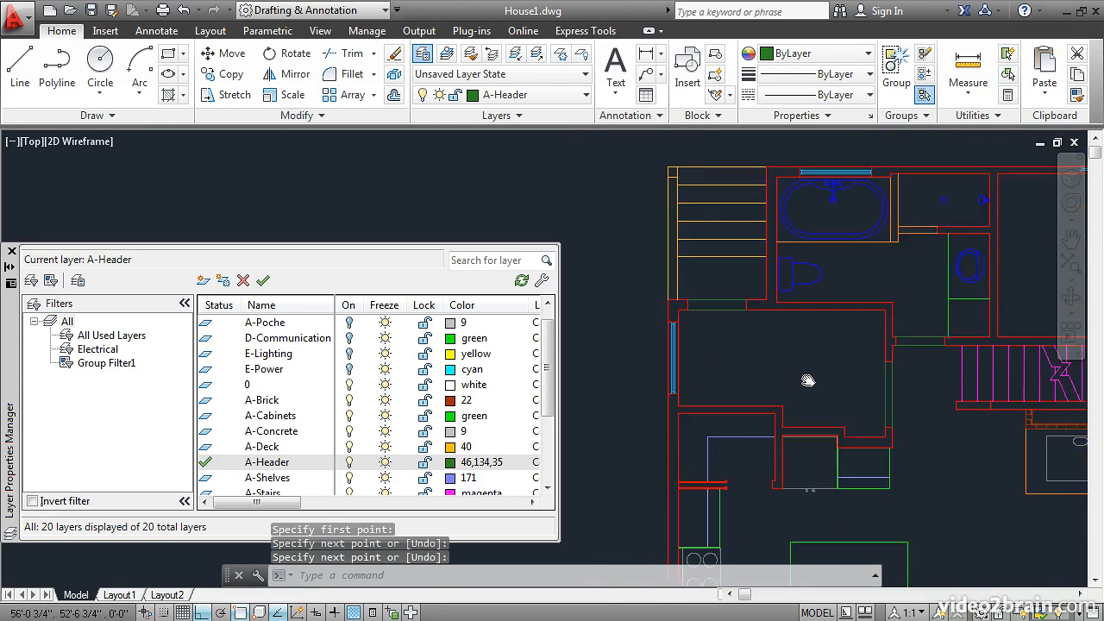
{"action": "scroll", "coordinate": [729, 290], "scroll_direction": "down", "scroll_amount": 2}
{"action": "middle_click_drag", "start_coordinate": [790, 314], "coordinate": [741, 337]}
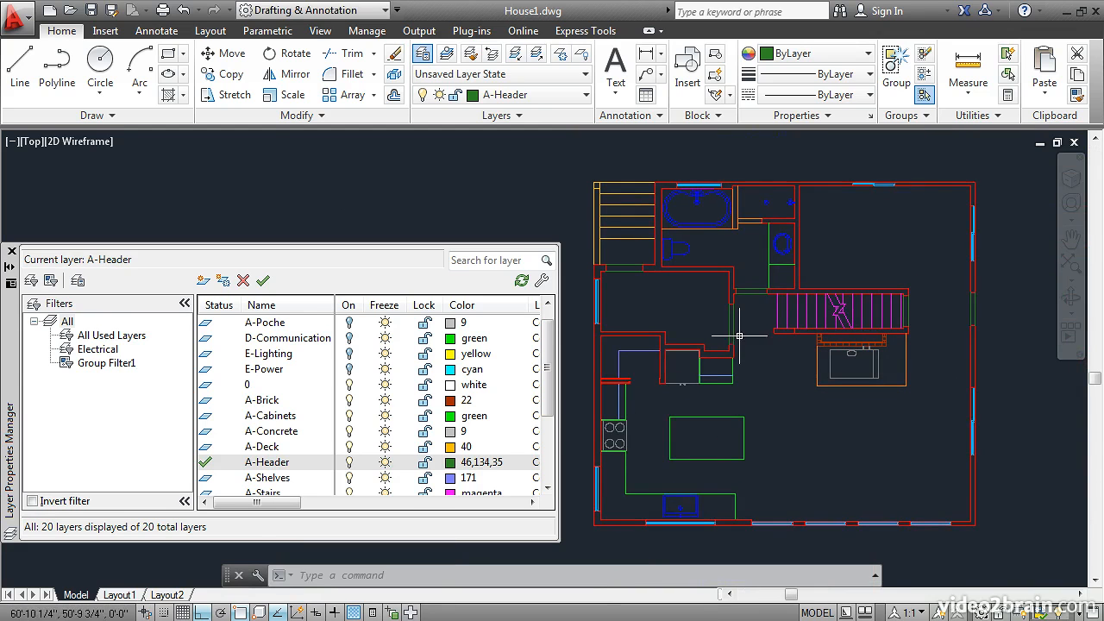
{"action": "left_click", "coordinate": [349, 462]}
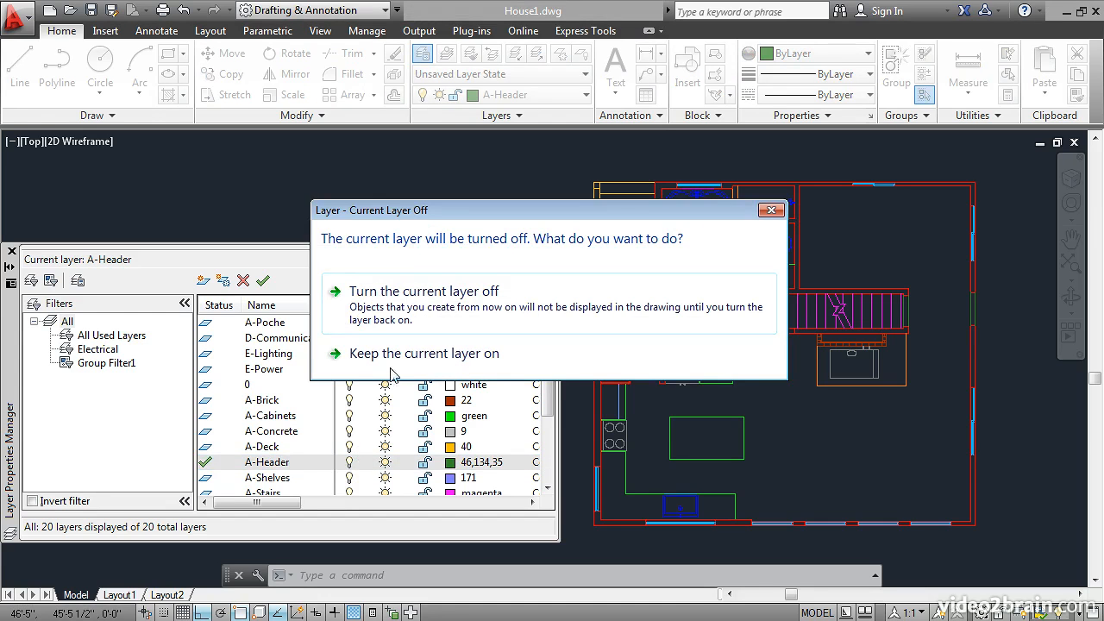
{"action": "left_click", "coordinate": [433, 291]}
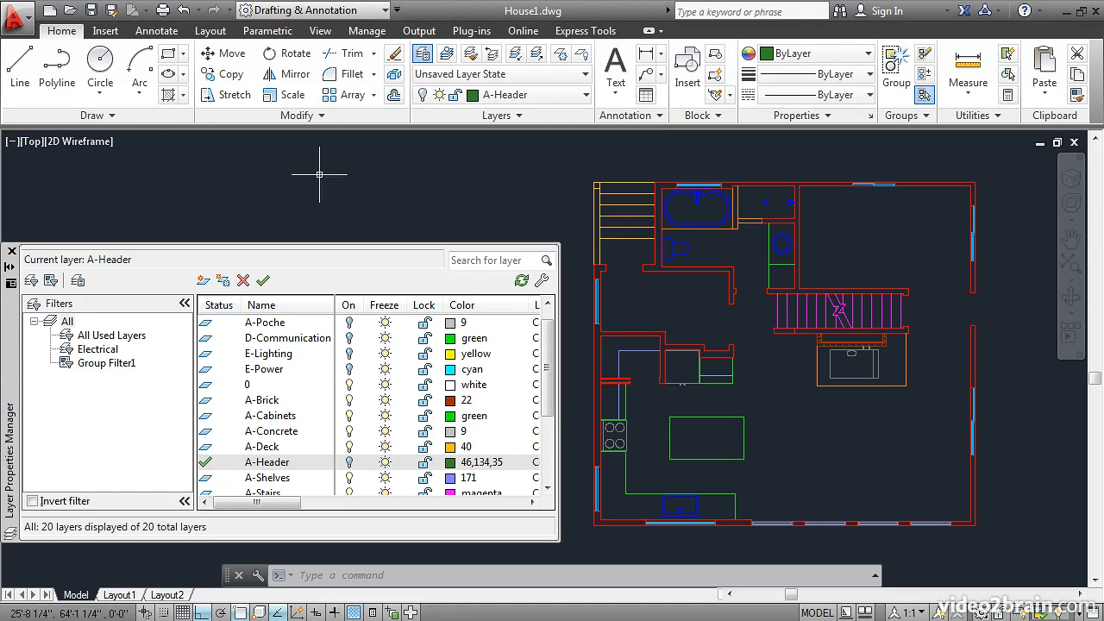
Step: Draw a horizontal line on the turned-off A-Header layer in the open area east of the kitchen island
{"action": "left_click", "coordinate": [22, 68]}
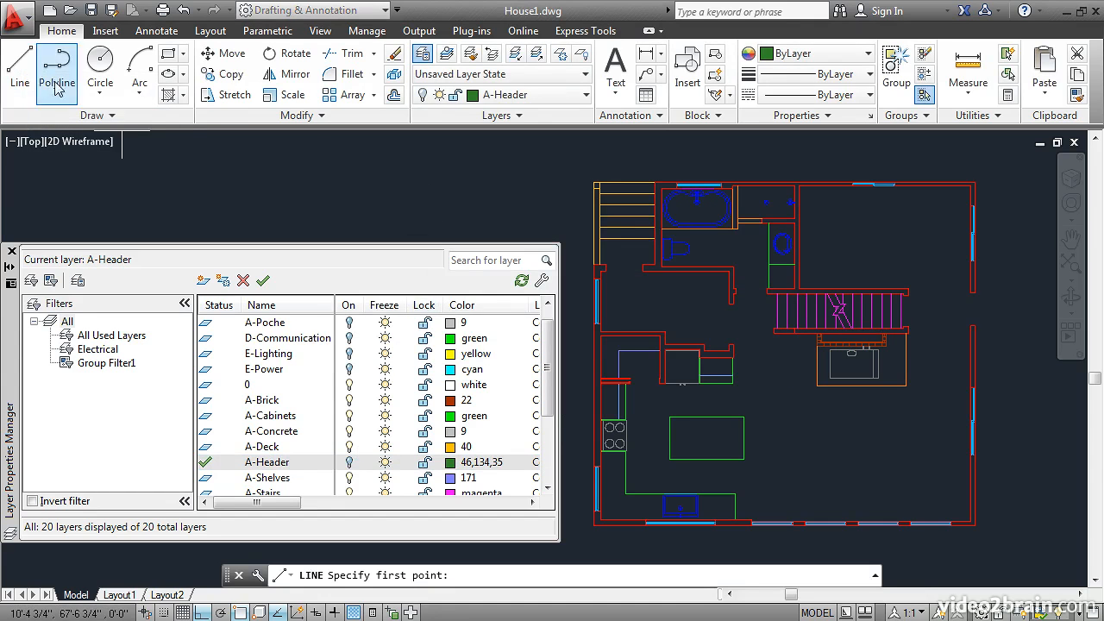
{"action": "left_click", "coordinate": [793, 433]}
{"action": "left_click", "coordinate": [922, 449]}
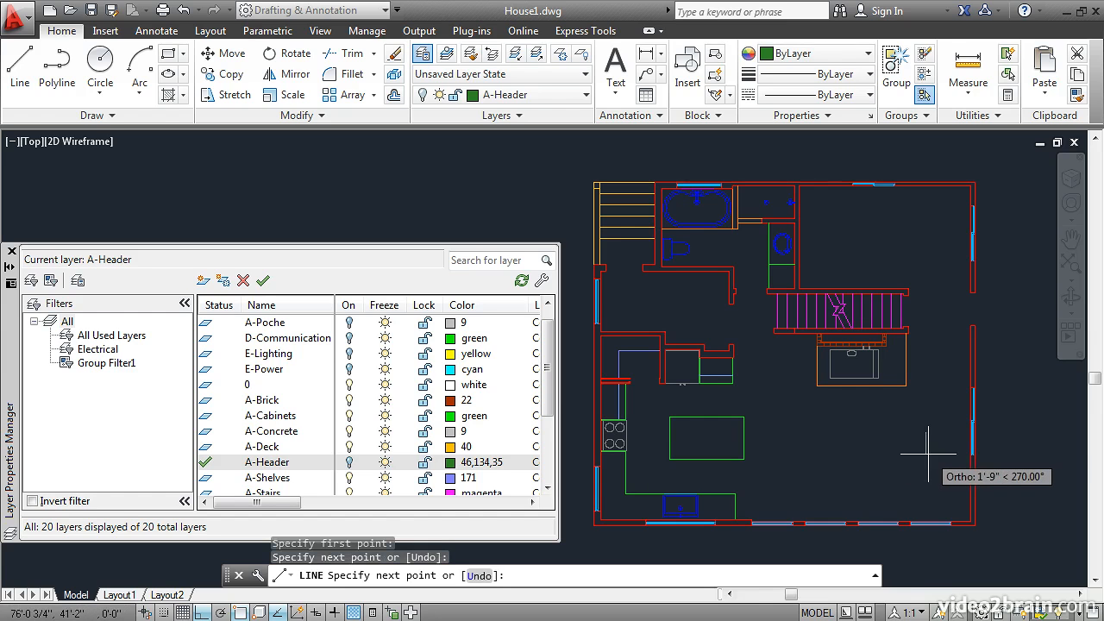
{"action": "key", "text": "Return"}
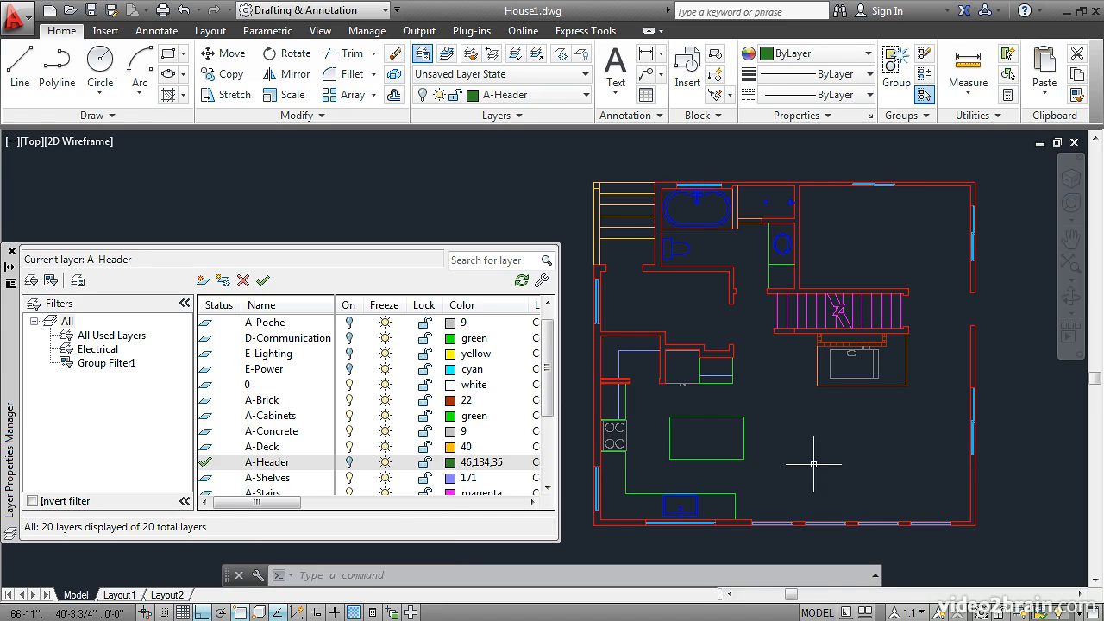
Step: Turn the A-Header layer on and make layer 0 current
{"action": "left_click", "coordinate": [349, 464]}
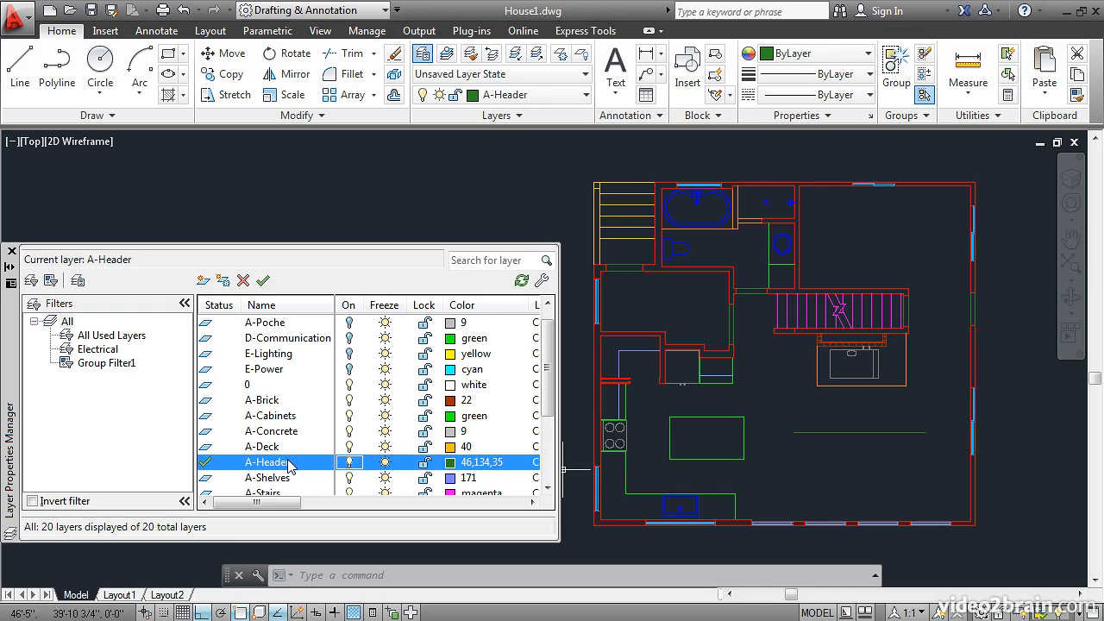
{"action": "double_click", "coordinate": [208, 386]}
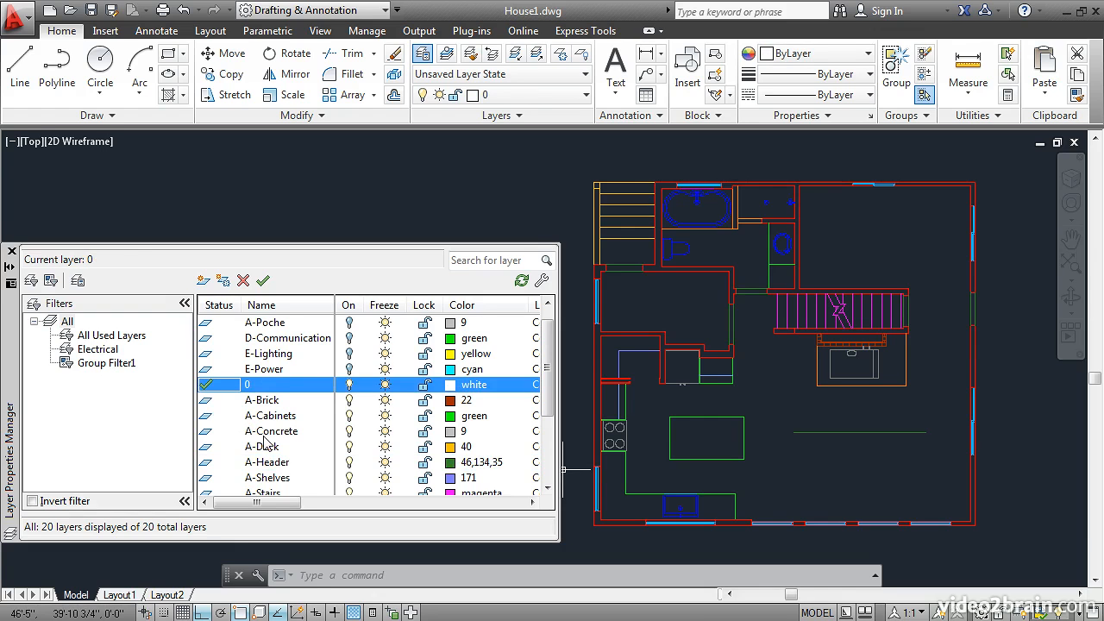
Step: Turn off A-Header and draw a horizontal line on layer 0 in the open area east of the kitchen island
{"action": "left_click", "coordinate": [349, 464]}
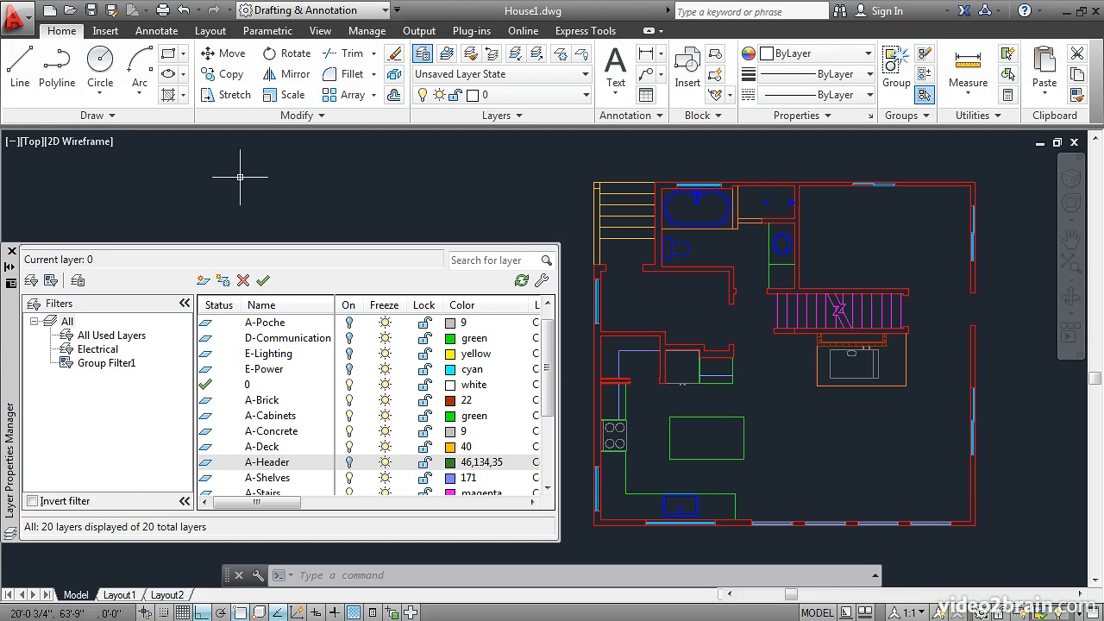
{"action": "left_click", "coordinate": [20, 76]}
{"action": "left_click", "coordinate": [806, 449]}
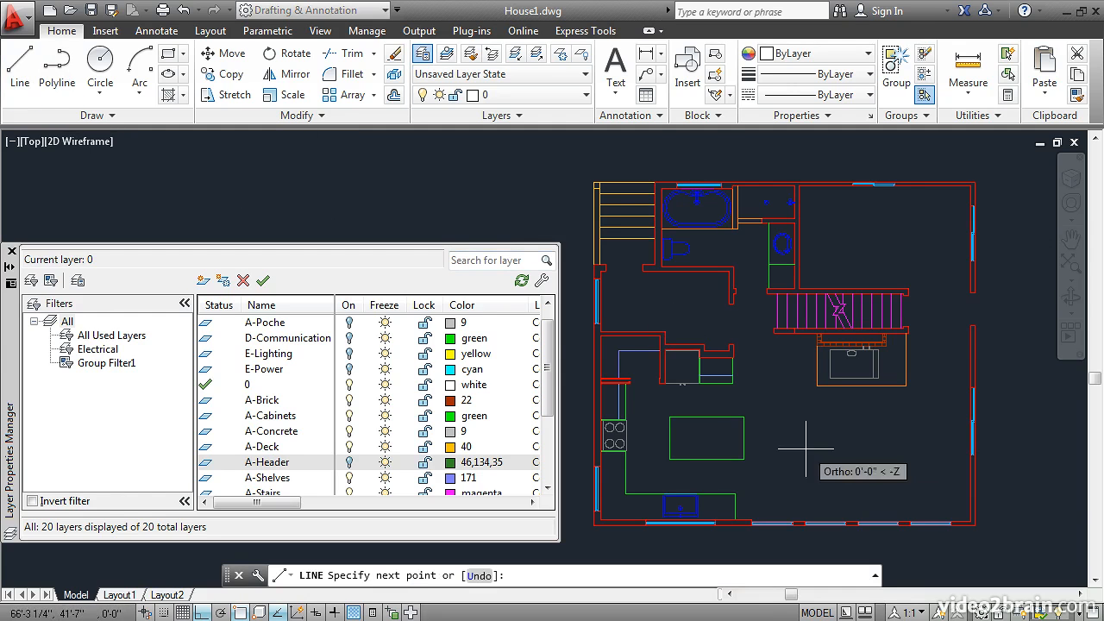
{"action": "key", "text": "Return"}
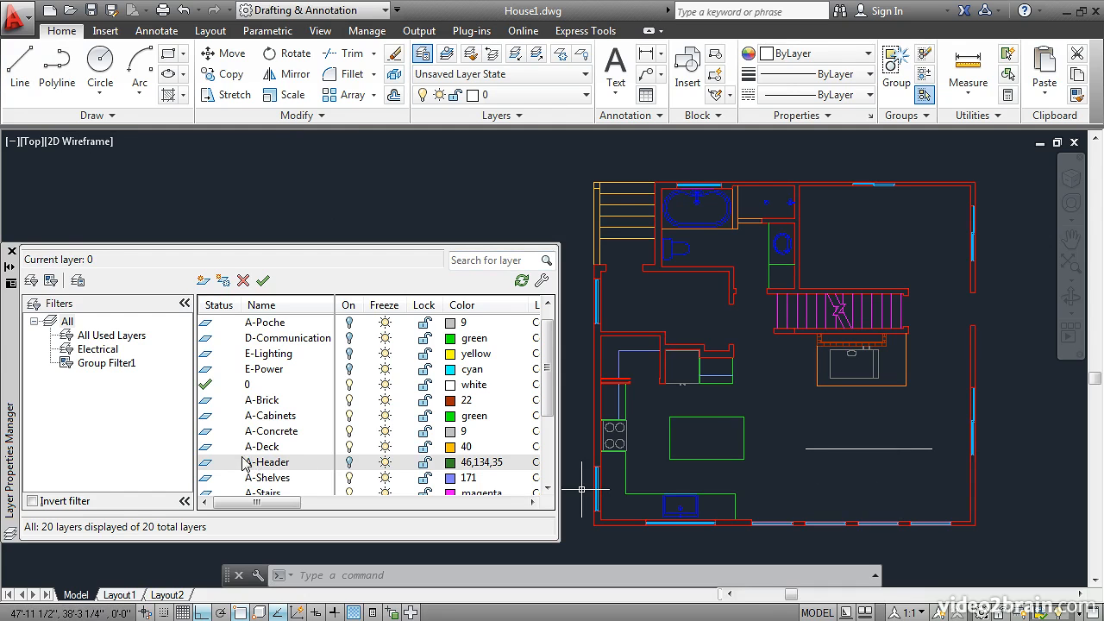
Step: Turn A-Header back on and erase both horizontal test lines east of the kitchen island
{"action": "left_click", "coordinate": [349, 463]}
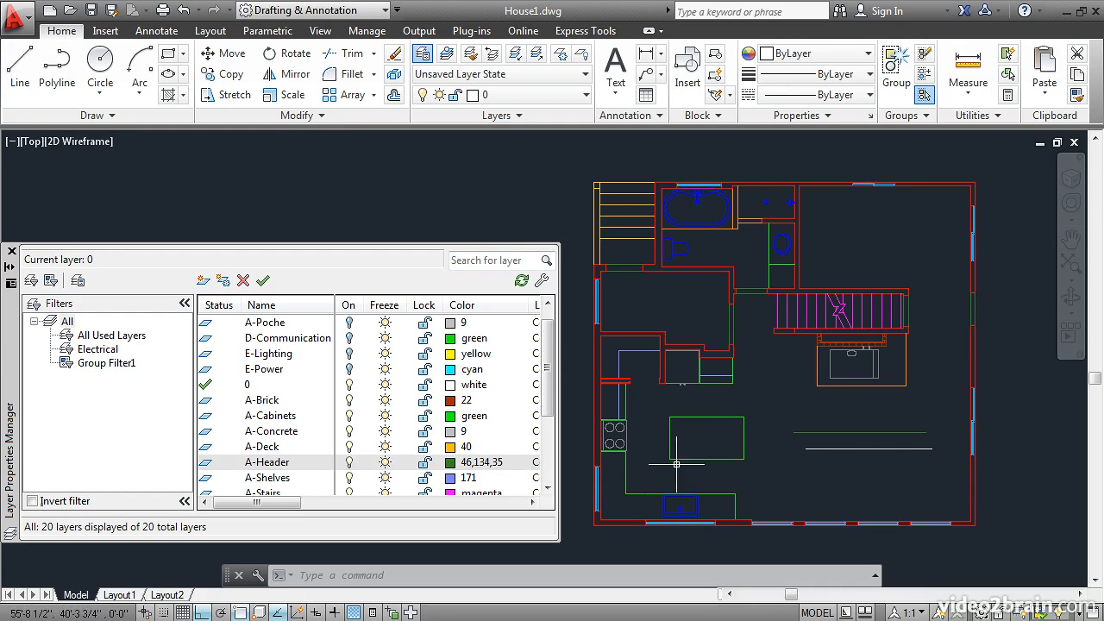
{"action": "left_click", "coordinate": [394, 53]}
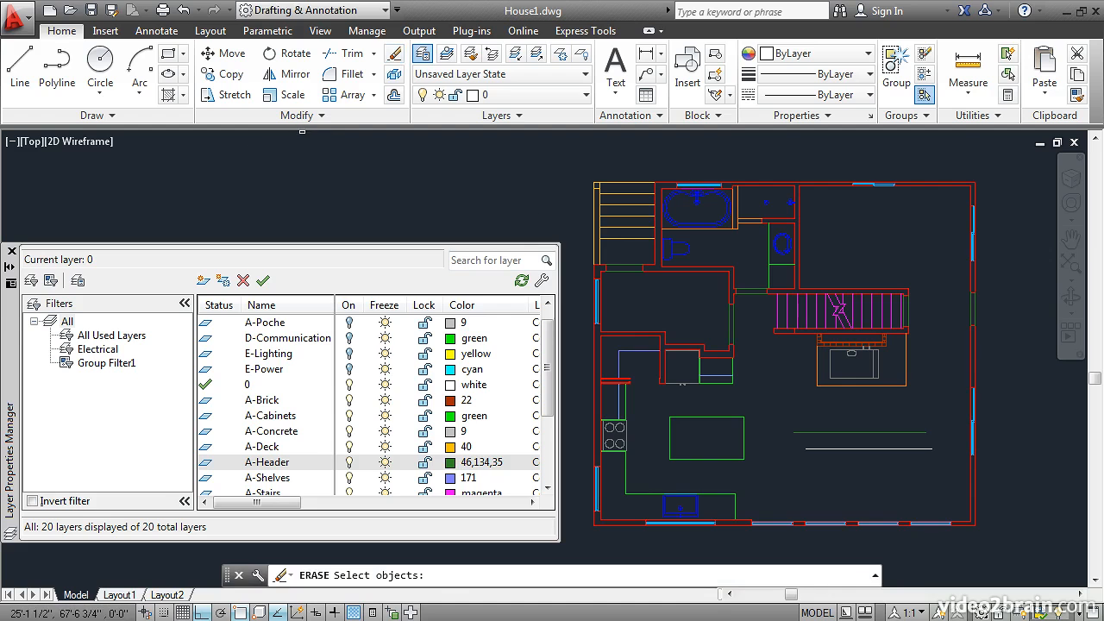
{"action": "left_click", "coordinate": [793, 442]}
{"action": "left_click", "coordinate": [794, 413]}
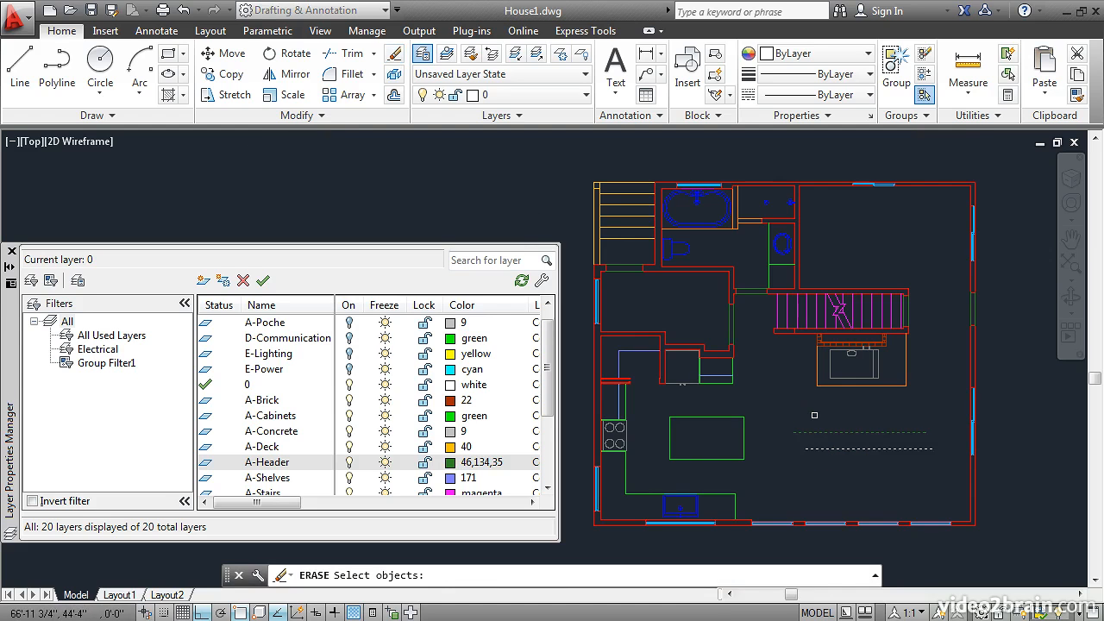
{"action": "key", "text": "Return"}
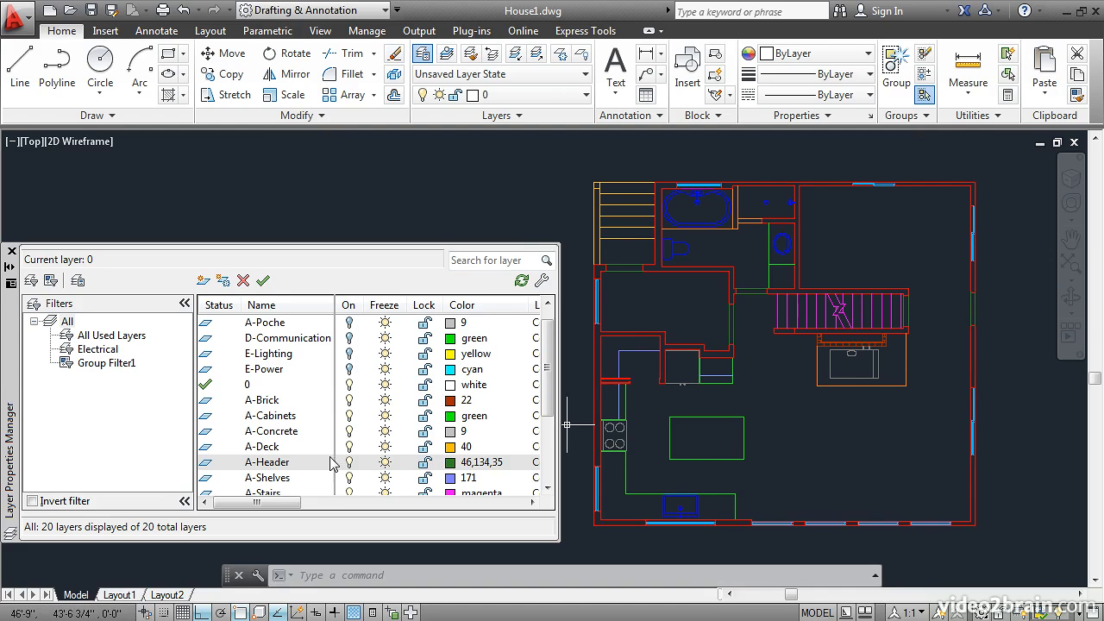
Step: Freeze the A-Header layer and thaw it again
{"action": "left_click", "coordinate": [385, 463]}
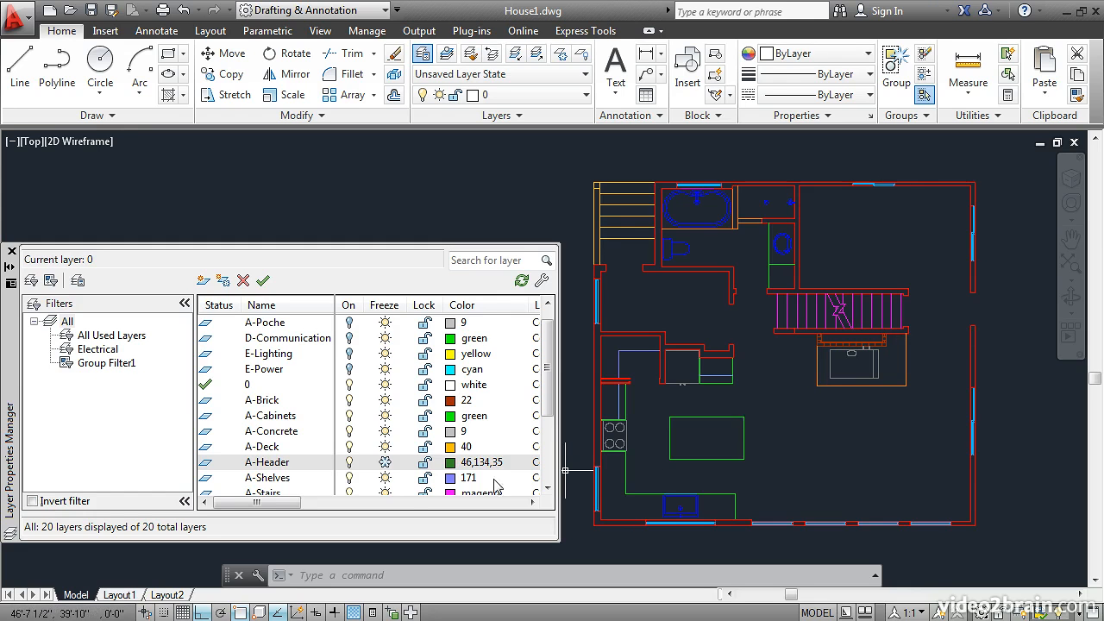
{"action": "left_click", "coordinate": [385, 463]}
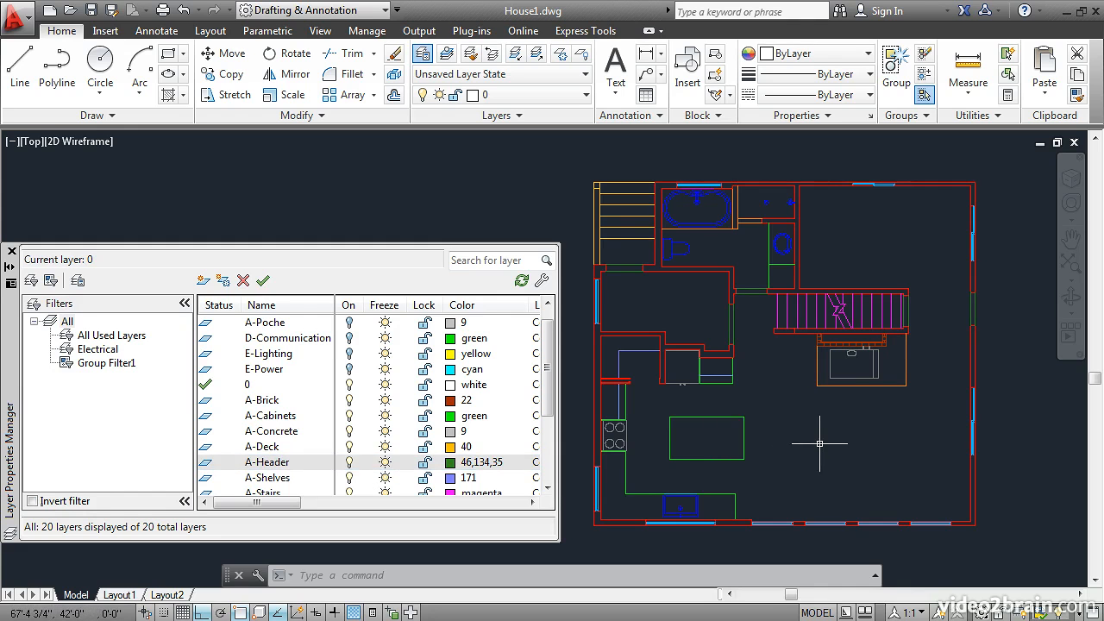
Step: Make A-Header the current layer and draw a long vertical line in the open area east of the house
{"action": "scroll", "coordinate": [819, 444], "scroll_direction": "up", "scroll_amount": 1}
{"action": "scroll", "coordinate": [820, 443], "scroll_direction": "down", "scroll_amount": 2}
{"action": "middle_click_drag", "start_coordinate": [837, 438], "coordinate": [773, 435]}
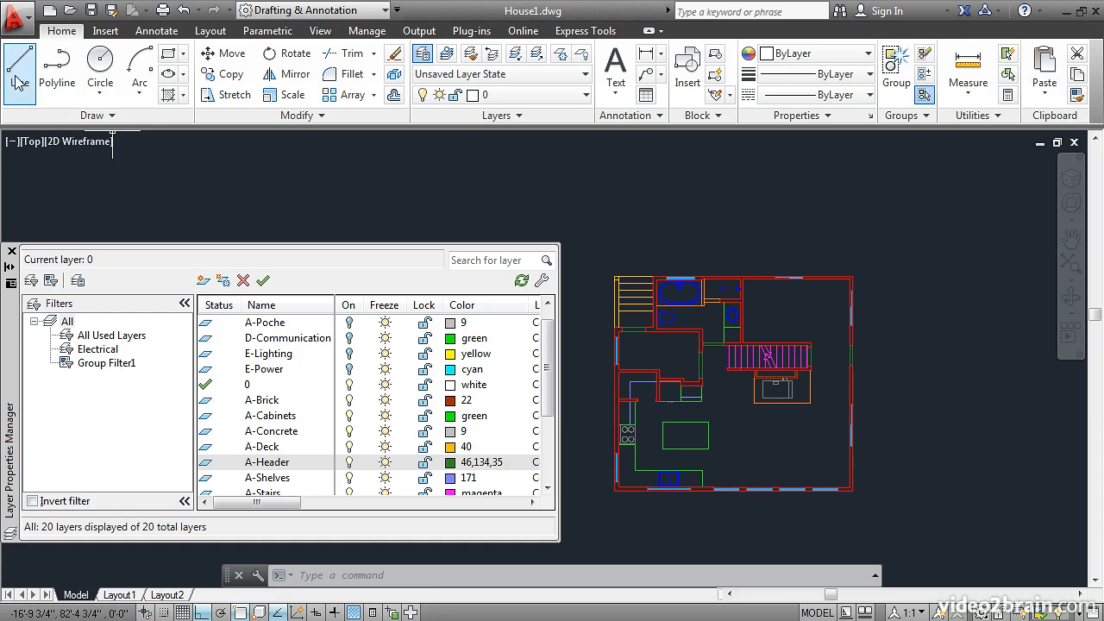
{"action": "double_click", "coordinate": [204, 465]}
{"action": "left_click", "coordinate": [21, 69]}
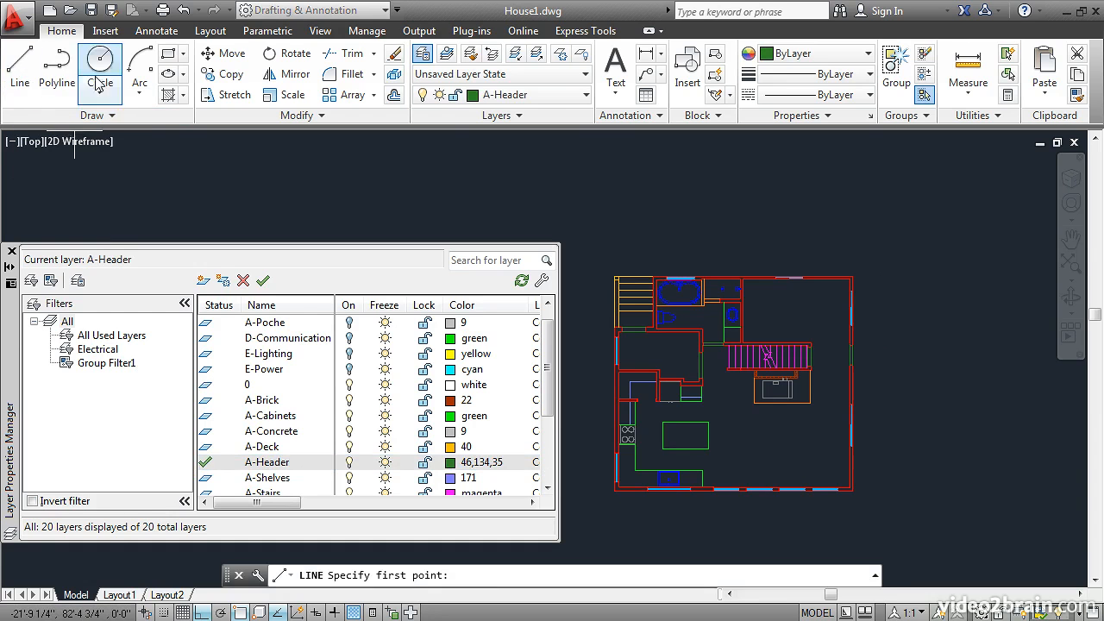
{"action": "left_click", "coordinate": [925, 401]}
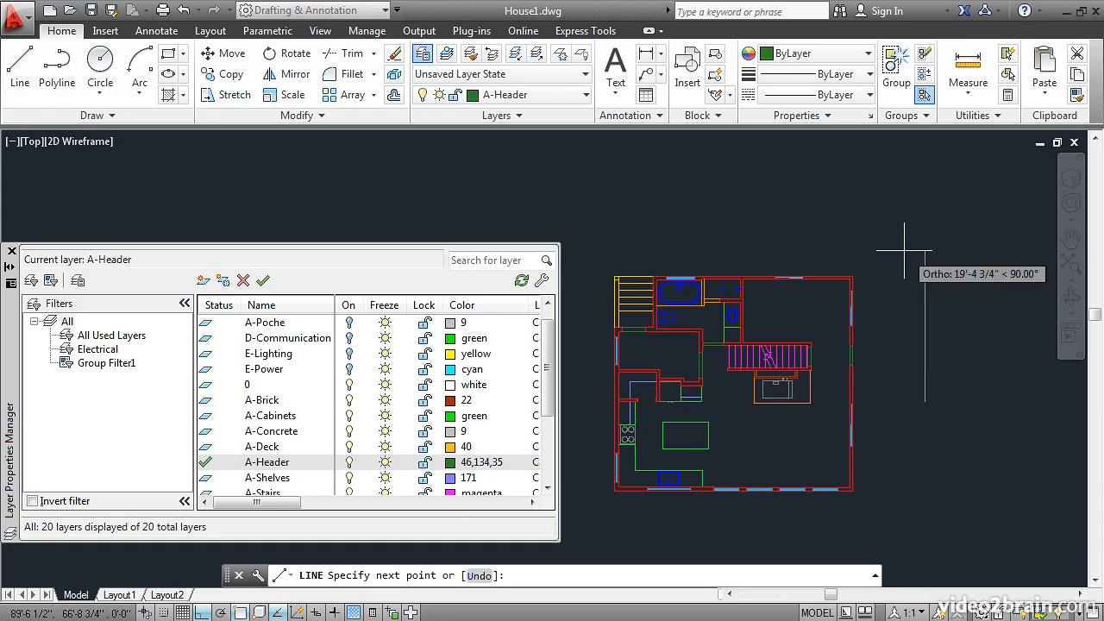
{"action": "left_click", "coordinate": [905, 155]}
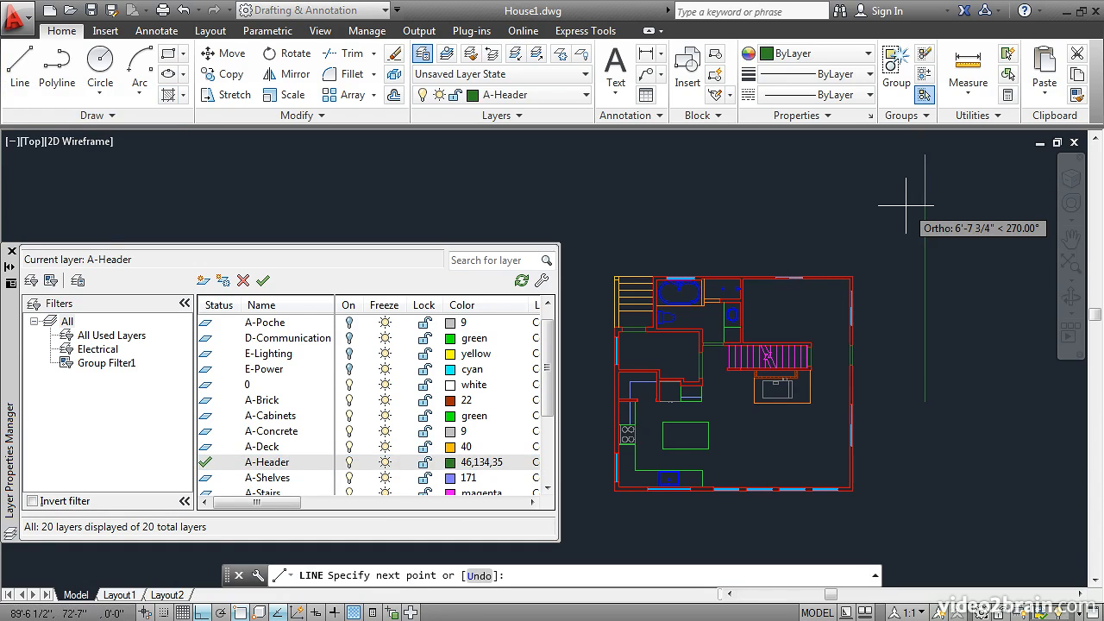
{"action": "key", "text": "Return"}
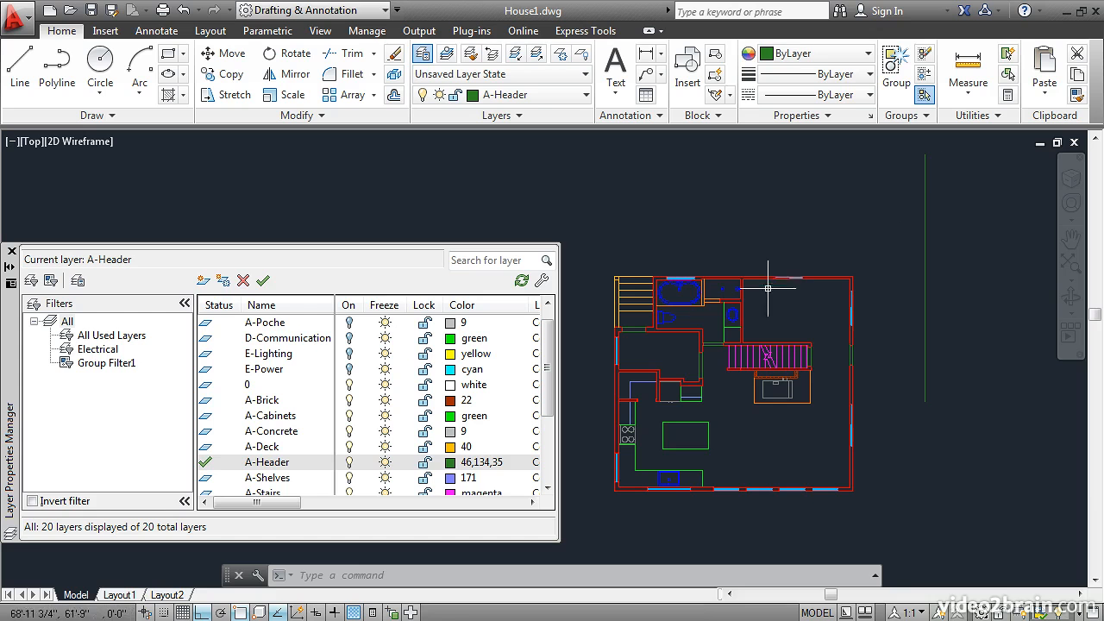
Step: Make layer 0 current and turn off the A-Header layer
{"action": "middle_click_drag", "start_coordinate": [744, 369], "coordinate": [570, 409]}
{"action": "scroll", "coordinate": [744, 370], "scroll_direction": "up", "scroll_amount": 1}
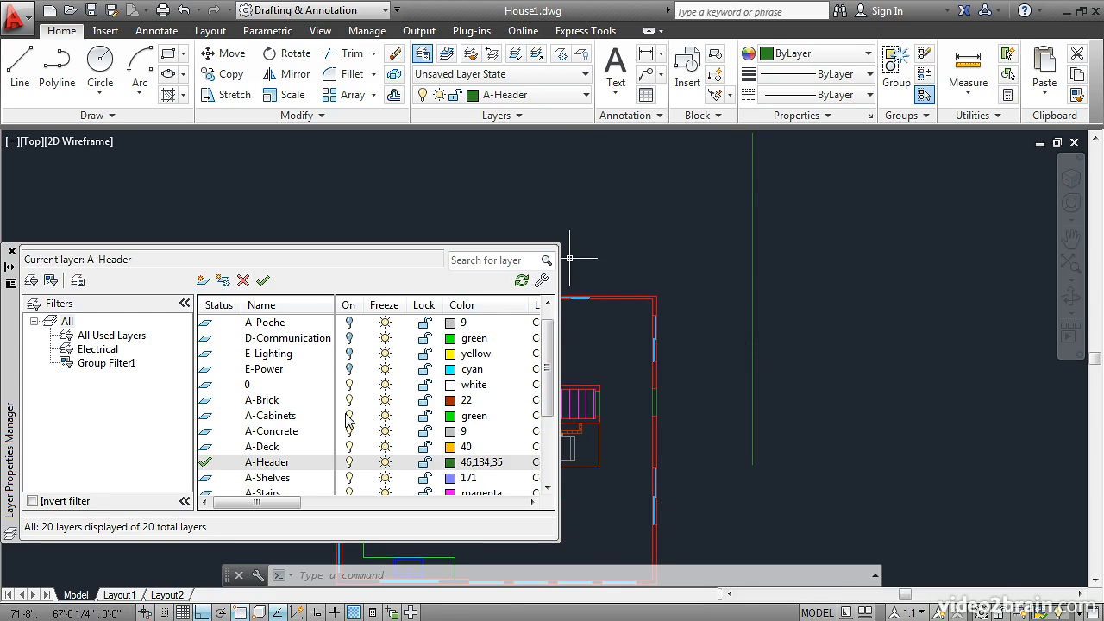
{"action": "double_click", "coordinate": [203, 385]}
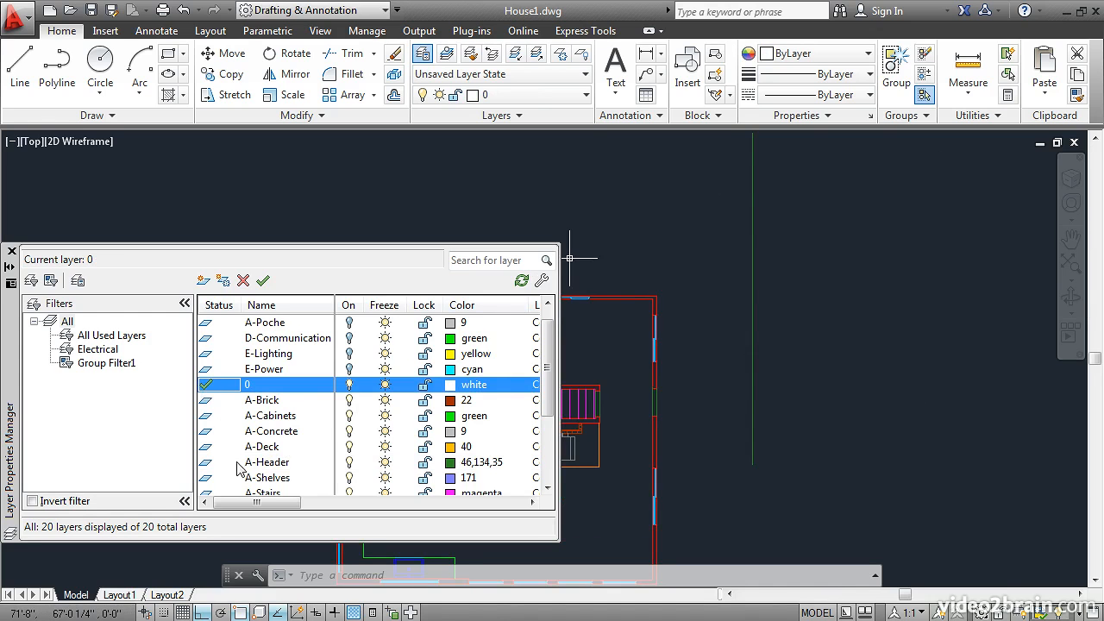
{"action": "left_click", "coordinate": [349, 463]}
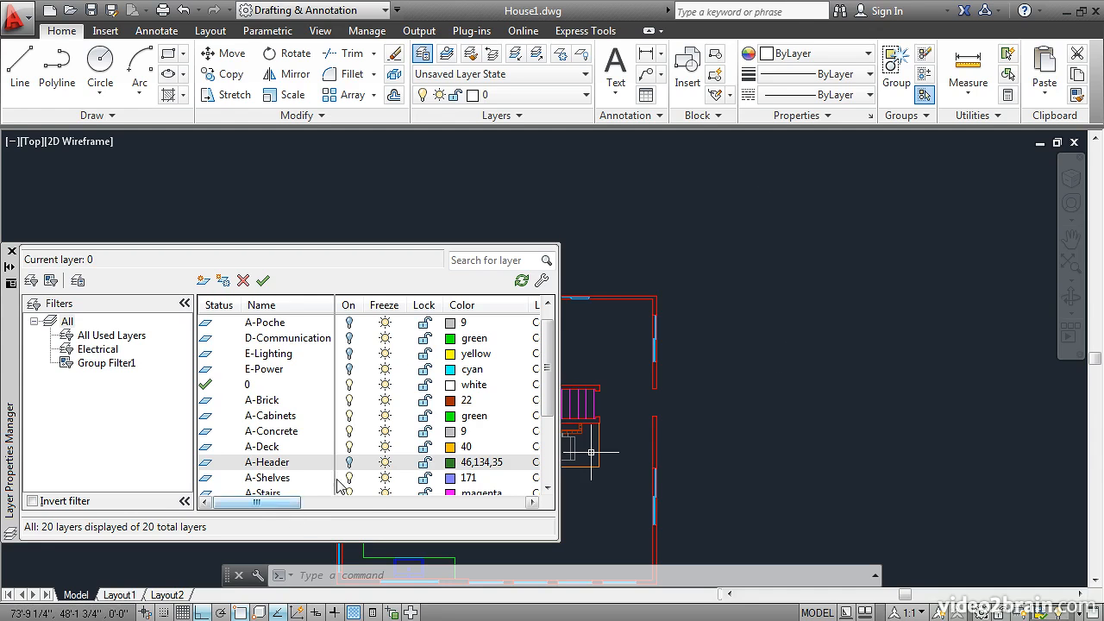
Step: Switch A-Header from turned off to on but frozen, and zoom to the drawing extents
{"action": "left_click", "coordinate": [385, 467]}
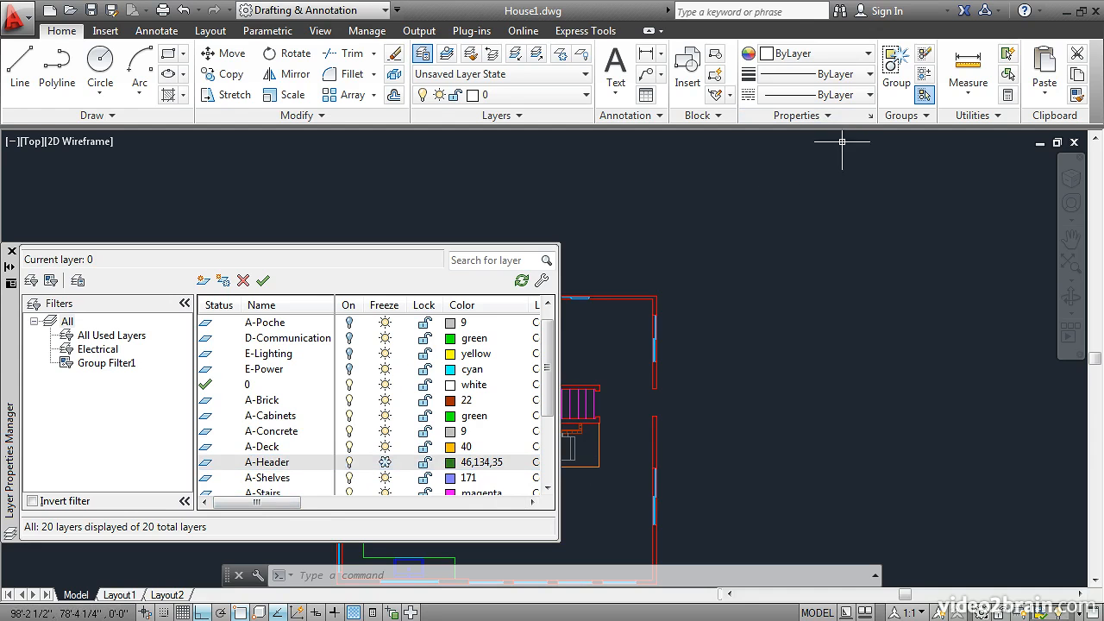
{"action": "middle_click", "coordinate": [870, 407]}
{"action": "middle_click", "coordinate": [871, 406]}
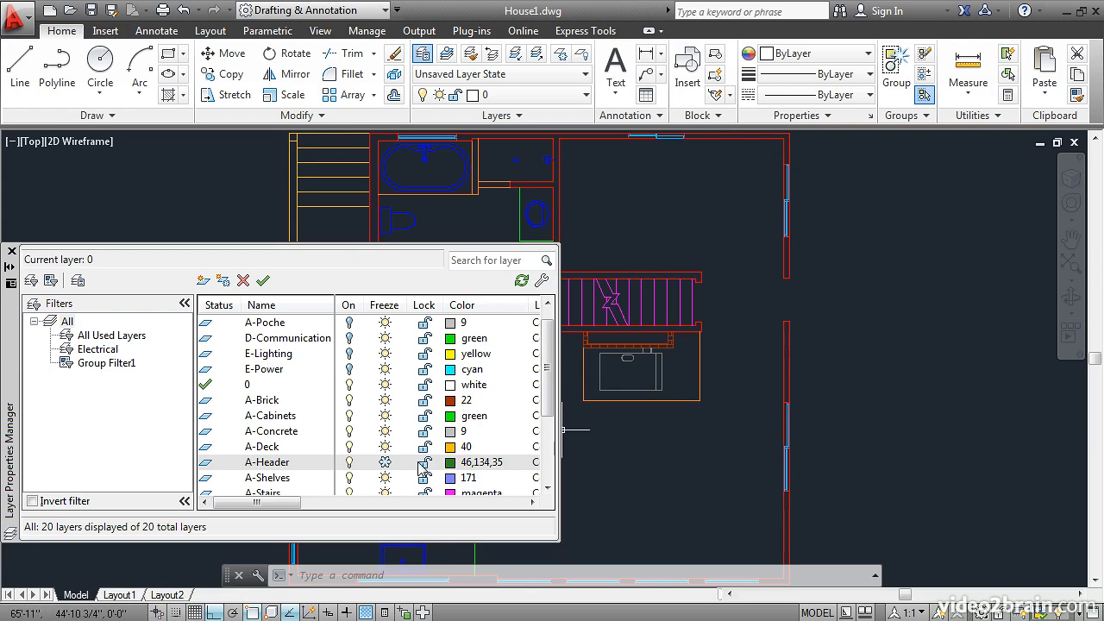
Step: Thaw the A-Header layer and erase the vertical line east of the house
{"action": "left_click", "coordinate": [385, 463]}
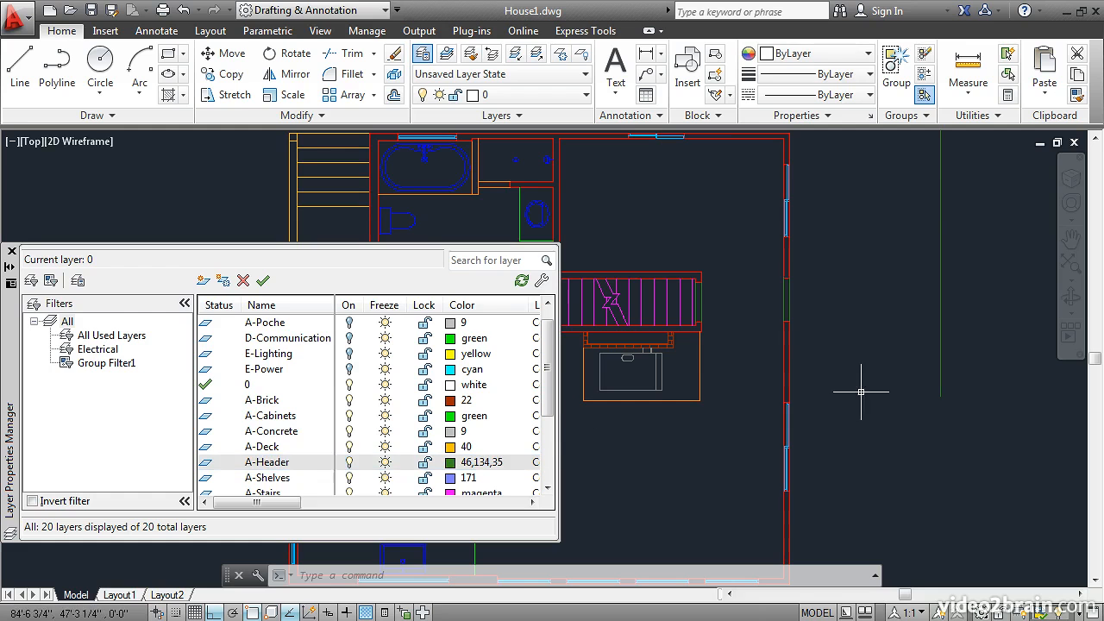
{"action": "left_click", "coordinate": [394, 53]}
{"action": "key", "text": "Return"}
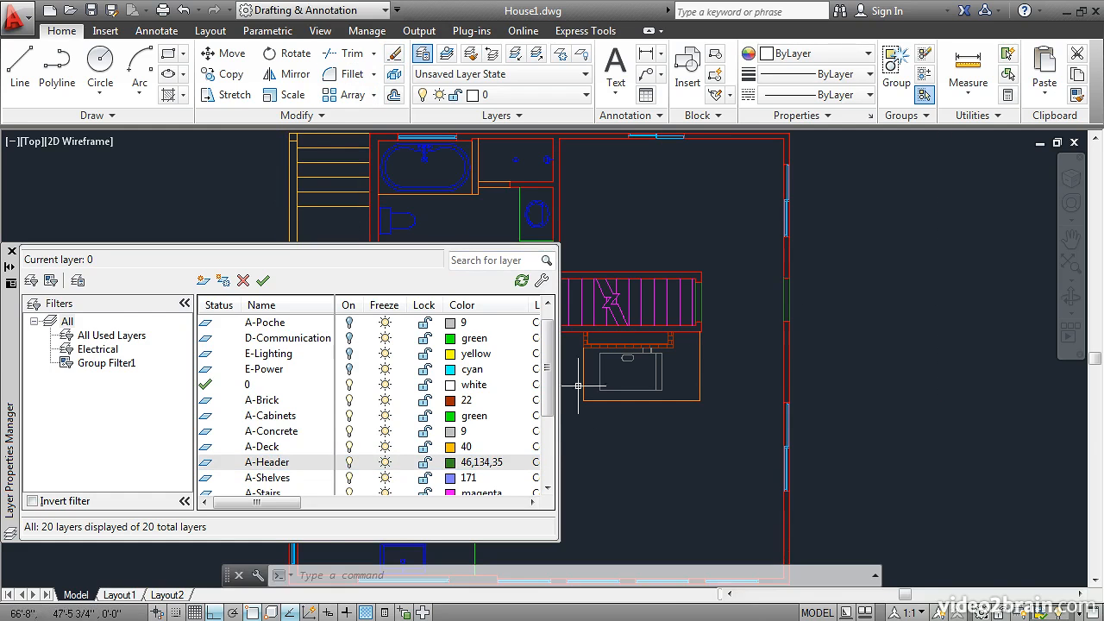
Step: Try to erase the header line at the east wall's door opening with A-Header locked, and unlock the layer
{"action": "left_click", "coordinate": [425, 463]}
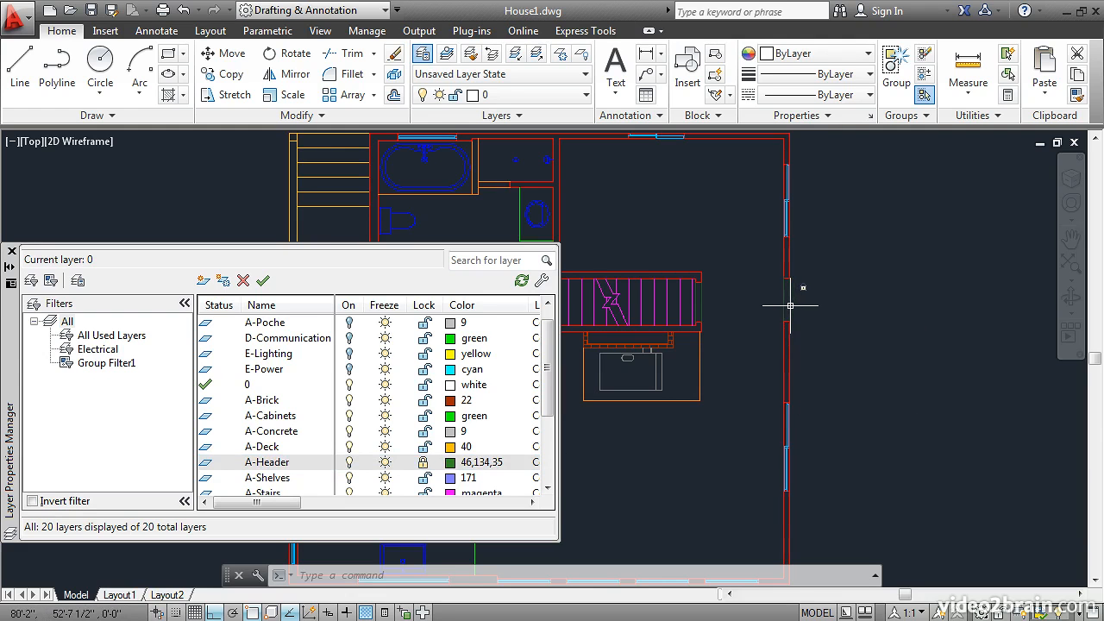
{"action": "mouse_move", "coordinate": [790, 305]}
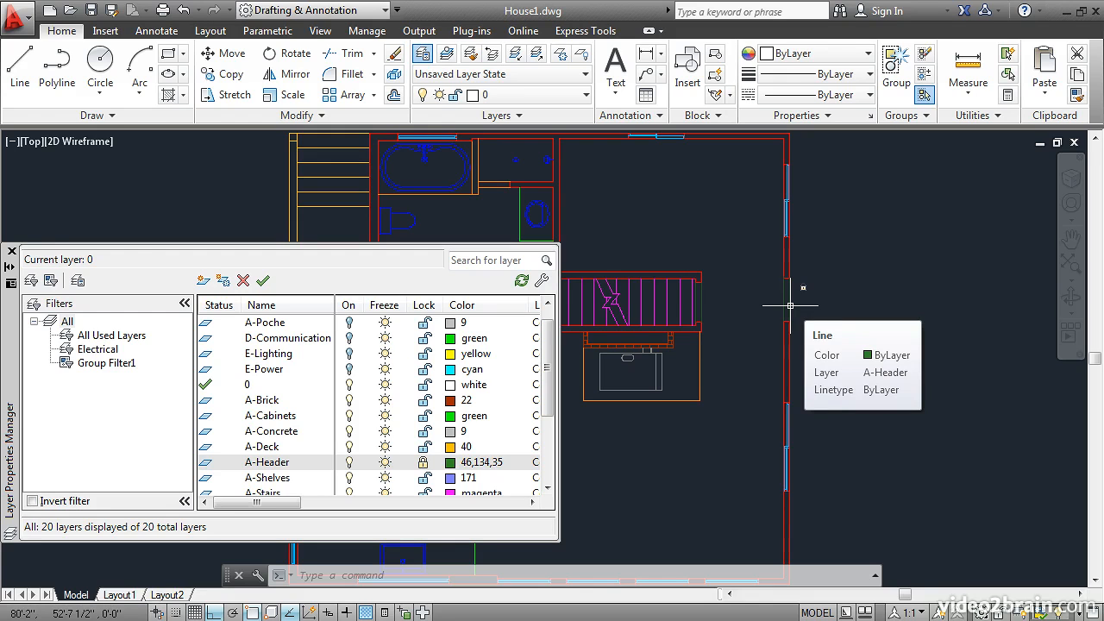
{"action": "left_click", "coordinate": [393, 57]}
{"action": "left_click", "coordinate": [783, 303]}
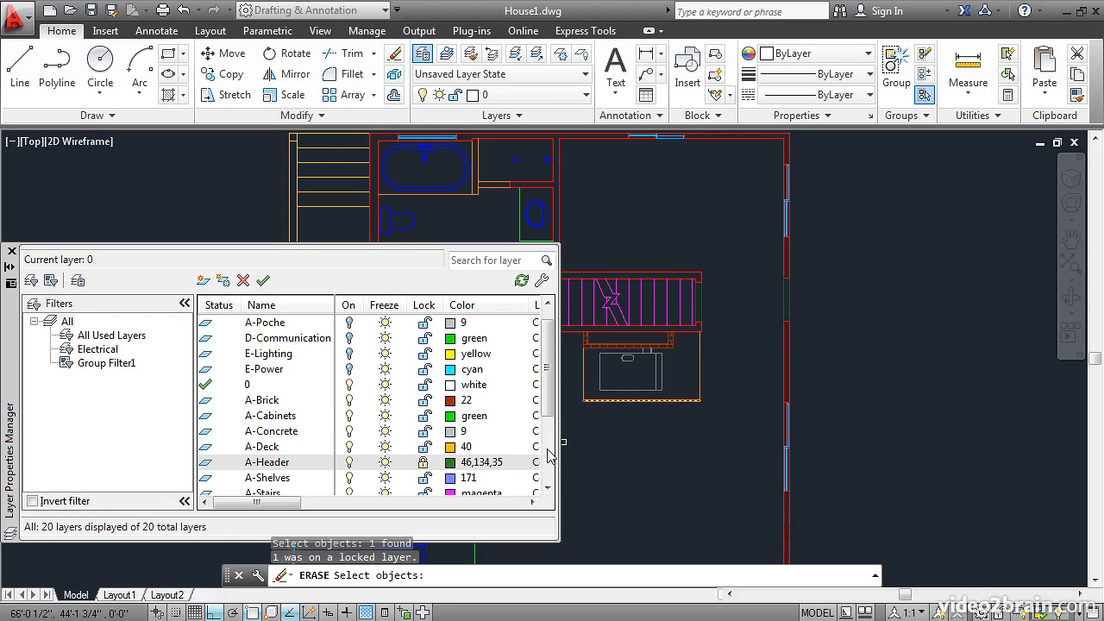
{"action": "left_click", "coordinate": [423, 463]}
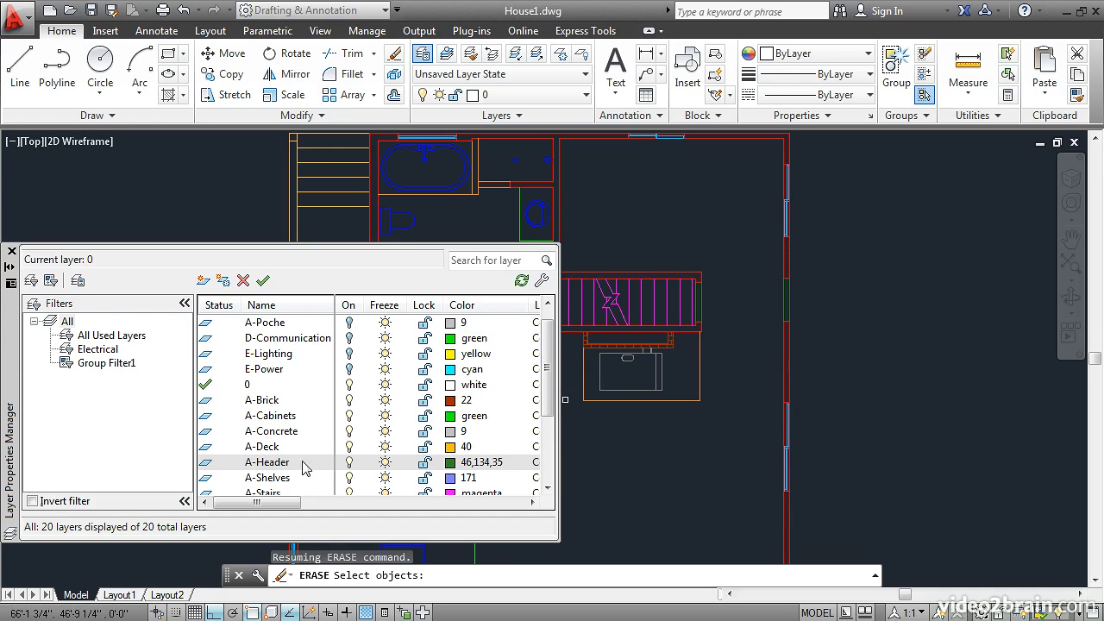
Step: Set the A-Header layer's linetype to PHANTOM2 and check a header line at the east wall's door opening
{"action": "left_click_drag", "start_coordinate": [259, 507], "coordinate": [338, 516]}
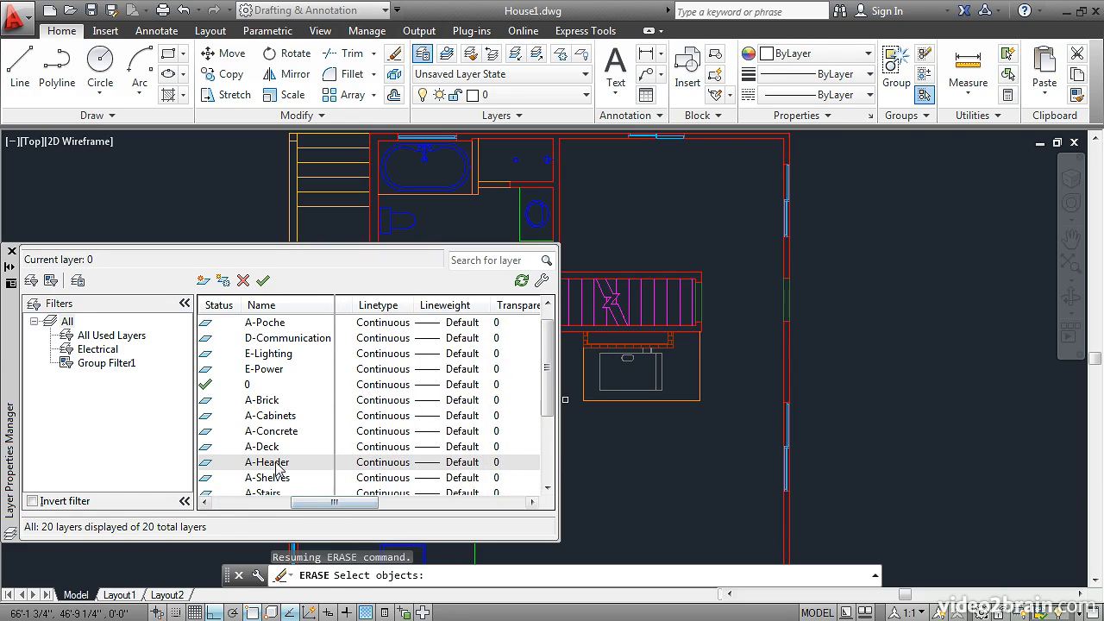
{"action": "left_click", "coordinate": [372, 468]}
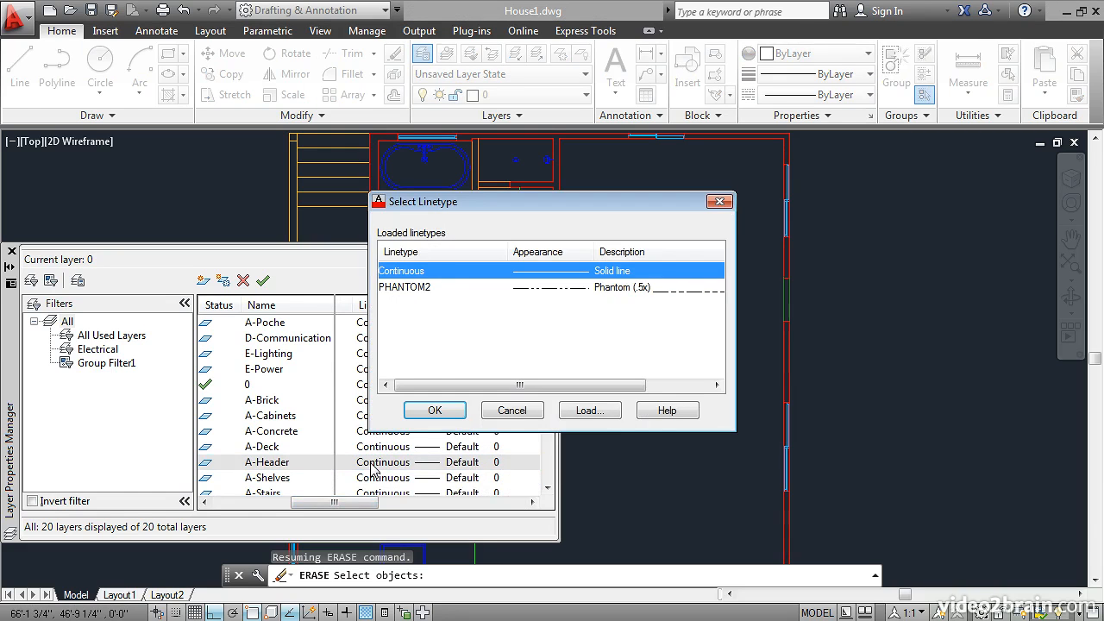
{"action": "left_click", "coordinate": [411, 290]}
{"action": "left_click", "coordinate": [434, 411]}
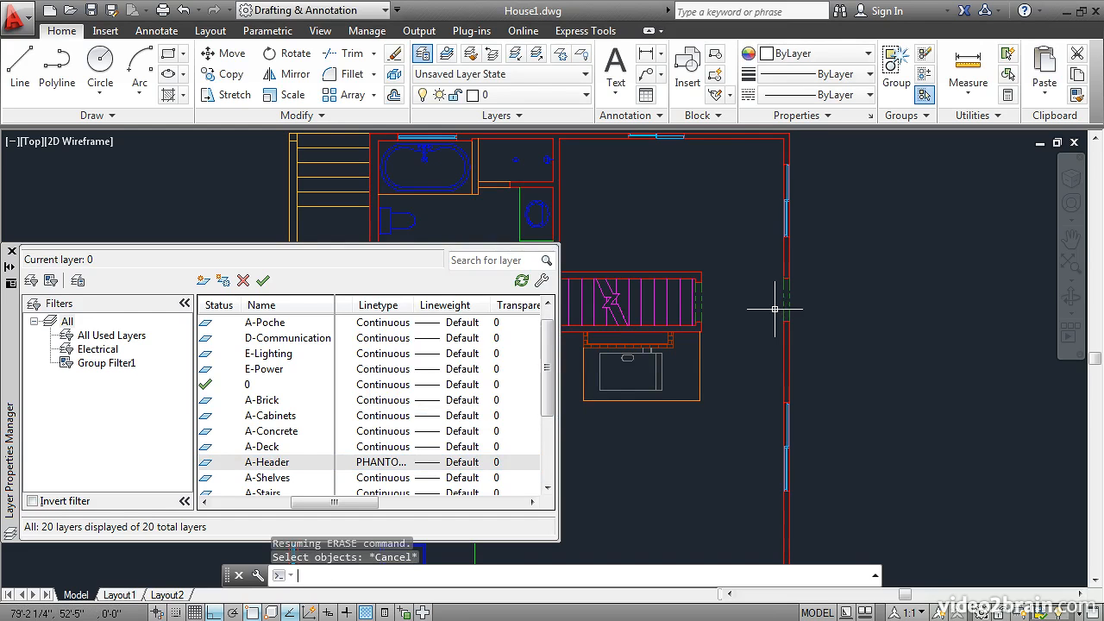
{"action": "key", "text": "Escape"}
{"action": "left_click", "coordinate": [783, 308]}
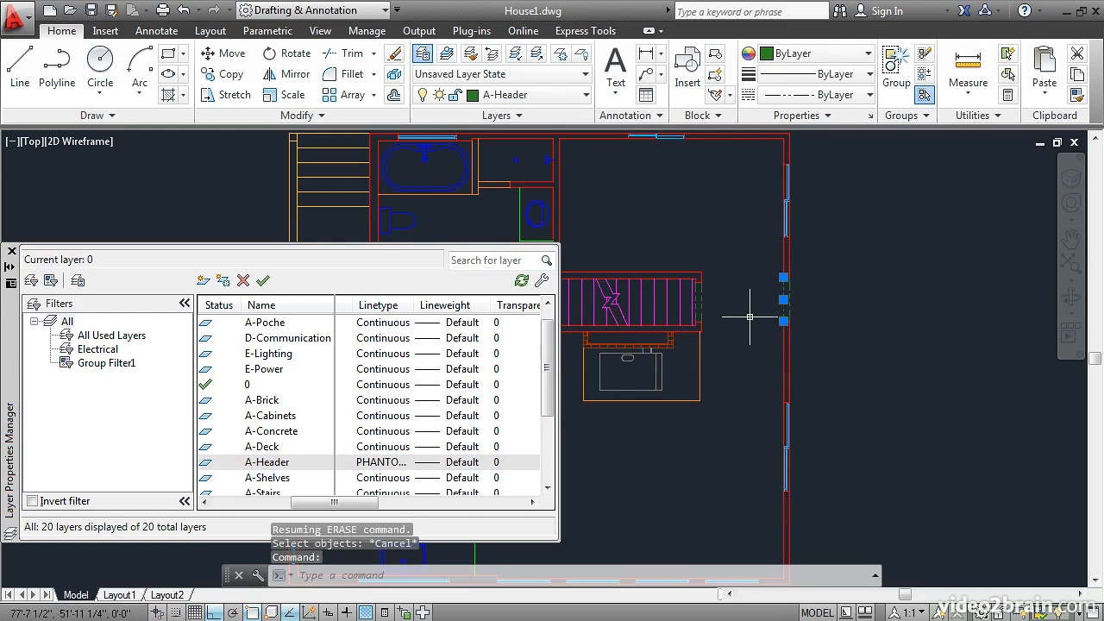
{"action": "key", "text": "Escape"}
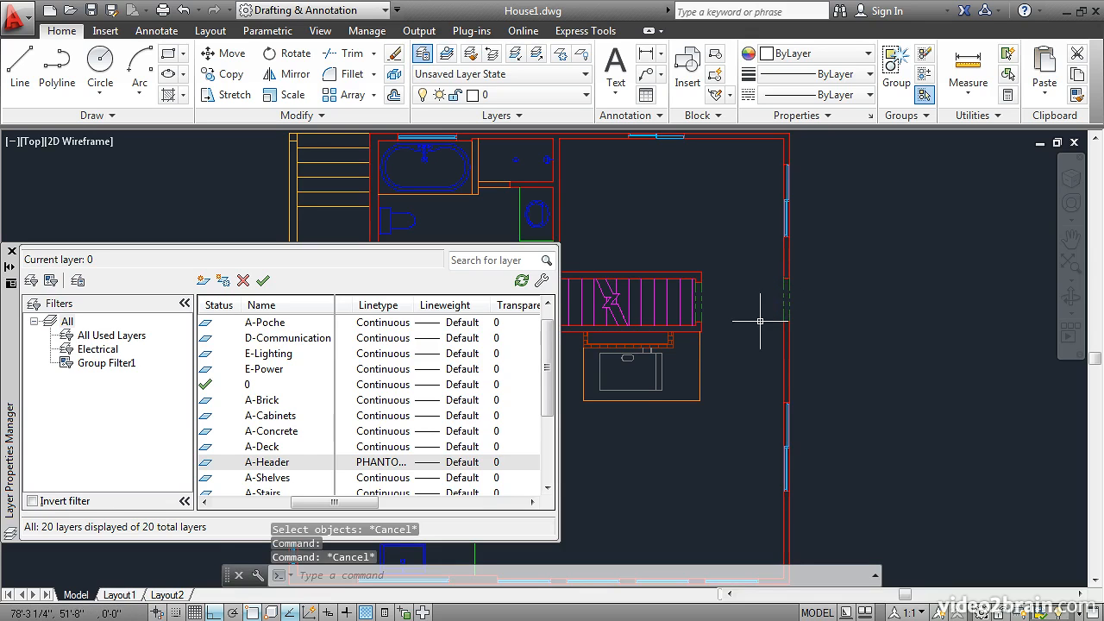
Step: Set the A-Header layer's linetype back to Continuous
{"action": "left_click", "coordinate": [376, 466]}
{"action": "left_click", "coordinate": [409, 270]}
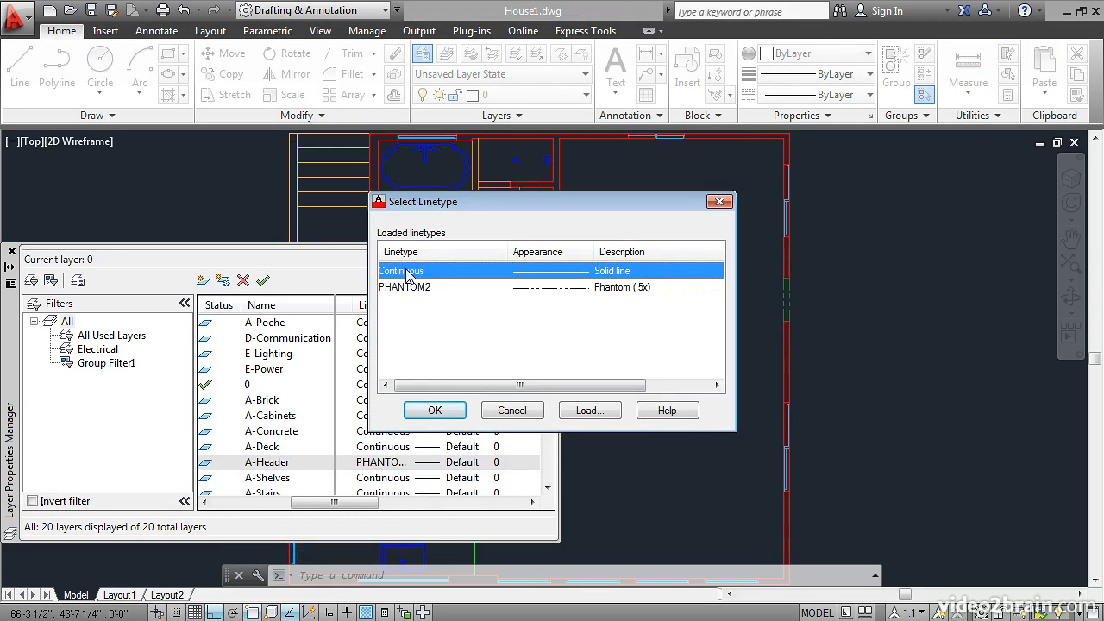
{"action": "left_click", "coordinate": [426, 409]}
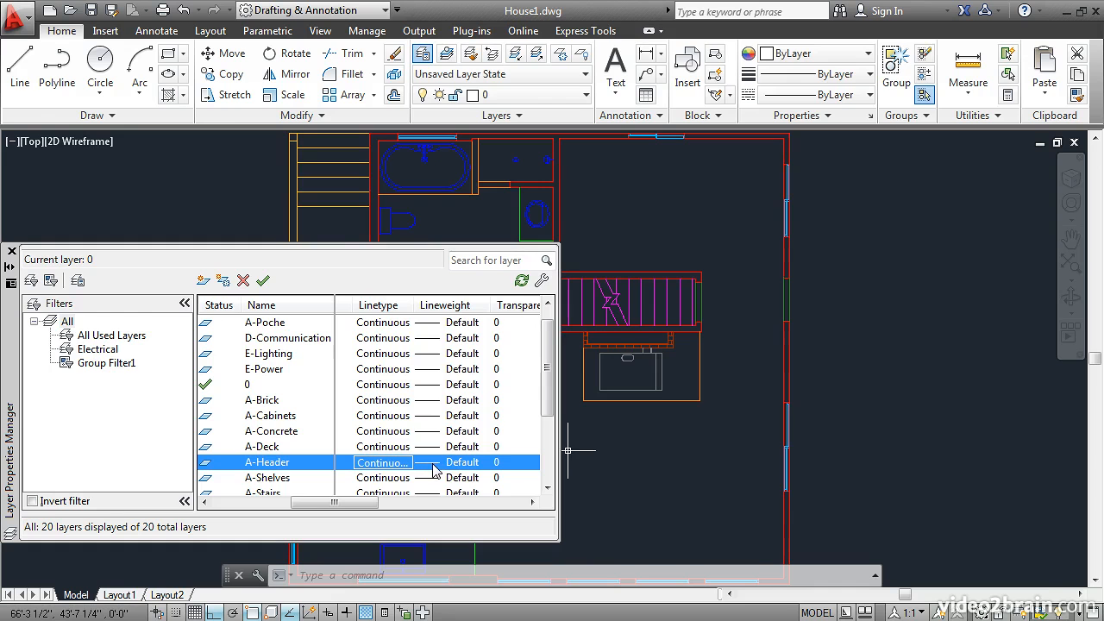
Step: Set the A-Header layer's lineweight to 0.25 mm
{"action": "left_click", "coordinate": [433, 465]}
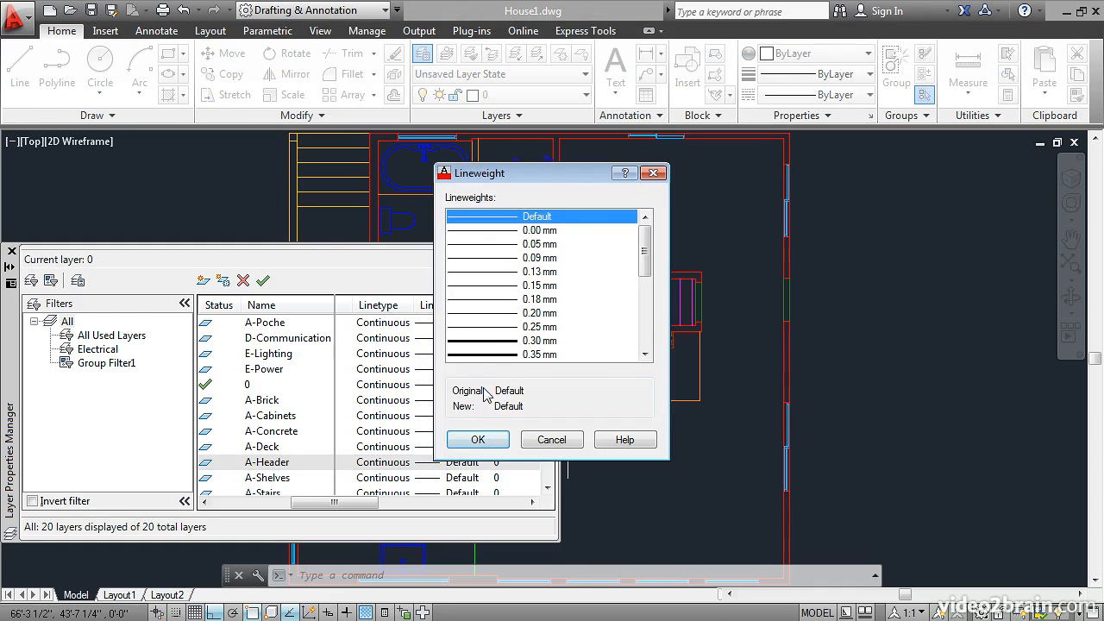
{"action": "left_click", "coordinate": [497, 328]}
{"action": "left_click", "coordinate": [475, 441]}
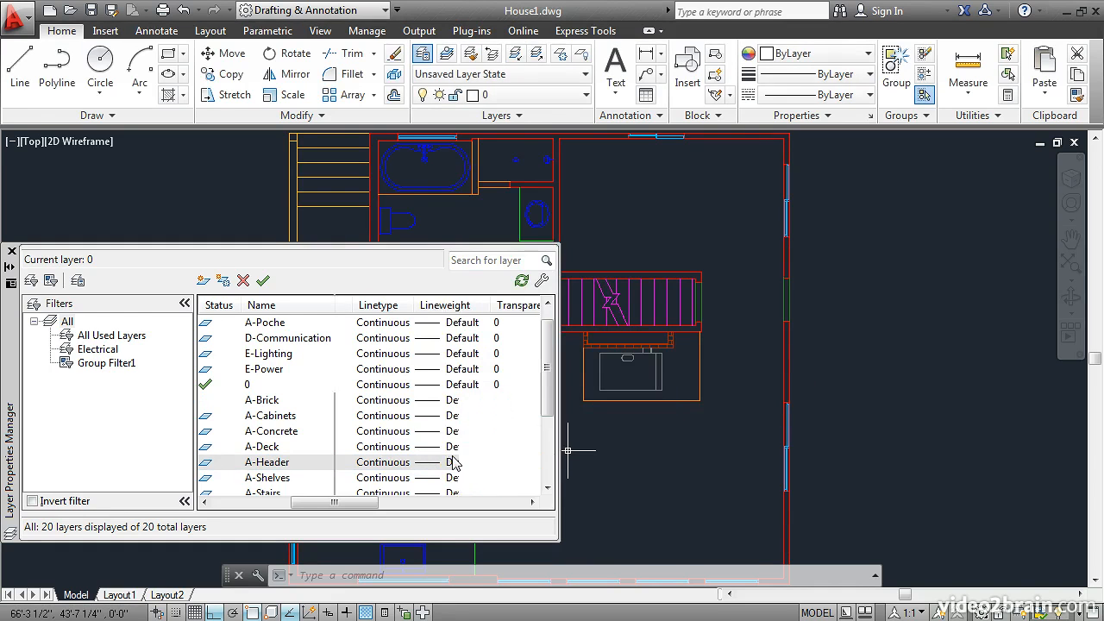
Step: Review the remaining layer properties, turning plotting of the A-Header layer off and on again
{"action": "left_click_drag", "start_coordinate": [357, 505], "coordinate": [391, 512]}
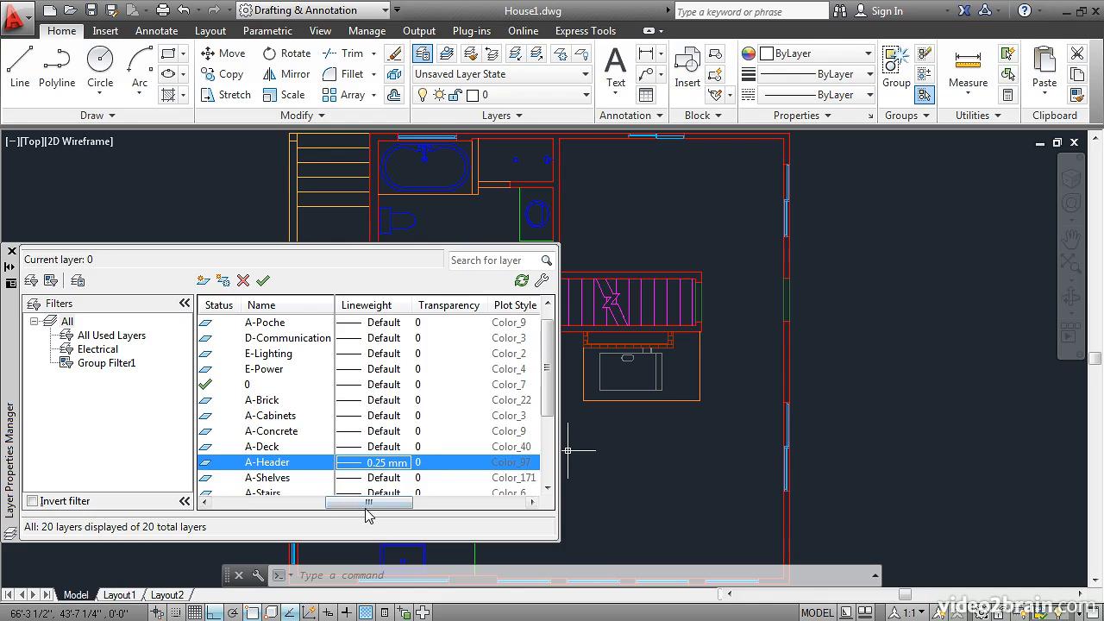
{"action": "left_click_drag", "start_coordinate": [369, 508], "coordinate": [401, 514]}
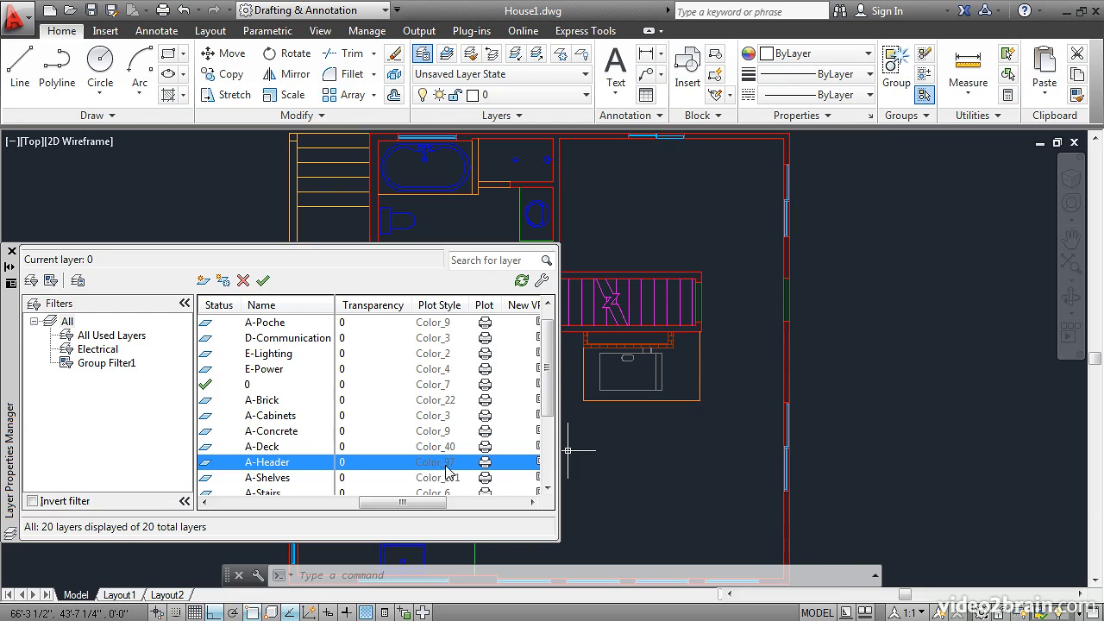
{"action": "left_click_drag", "start_coordinate": [415, 512], "coordinate": [322, 510]}
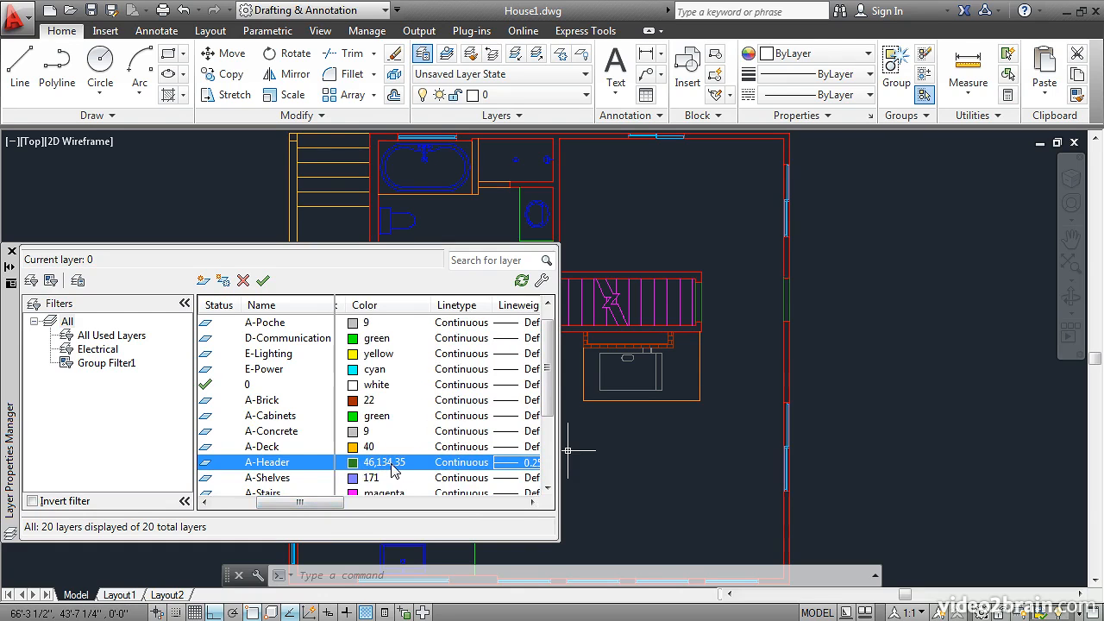
{"action": "left_click_drag", "start_coordinate": [312, 509], "coordinate": [424, 508]}
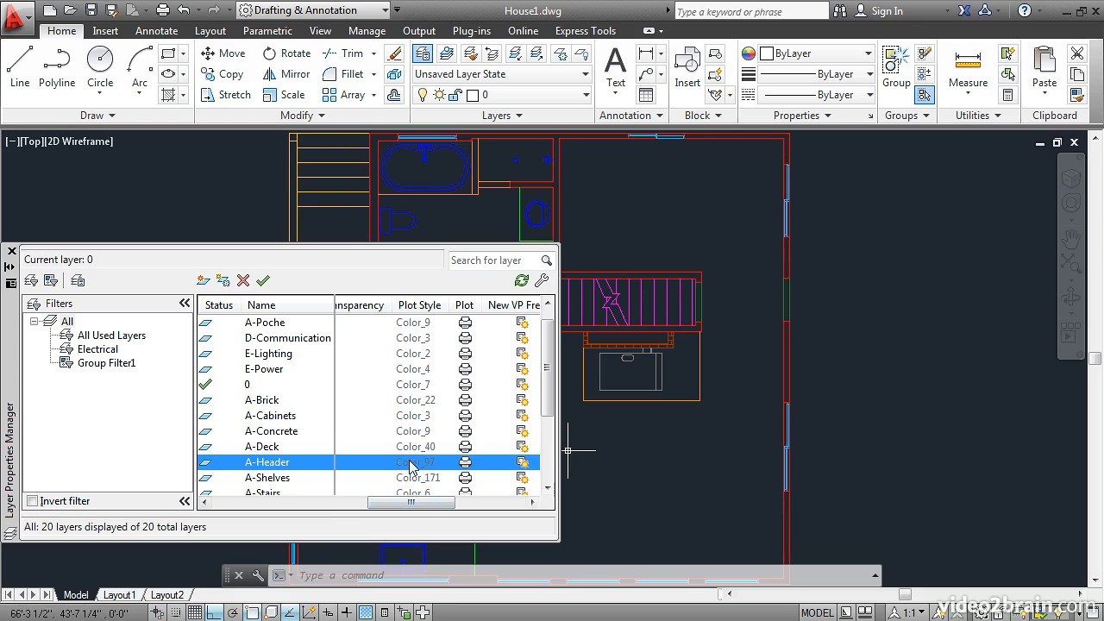
{"action": "left_click", "coordinate": [464, 462]}
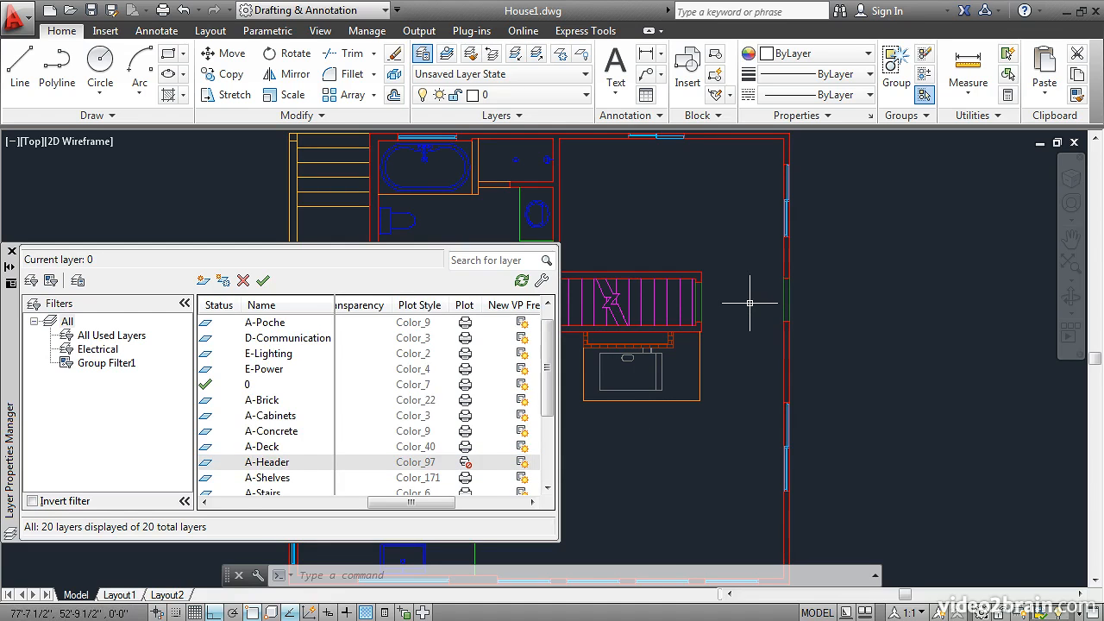
{"action": "left_click", "coordinate": [466, 466]}
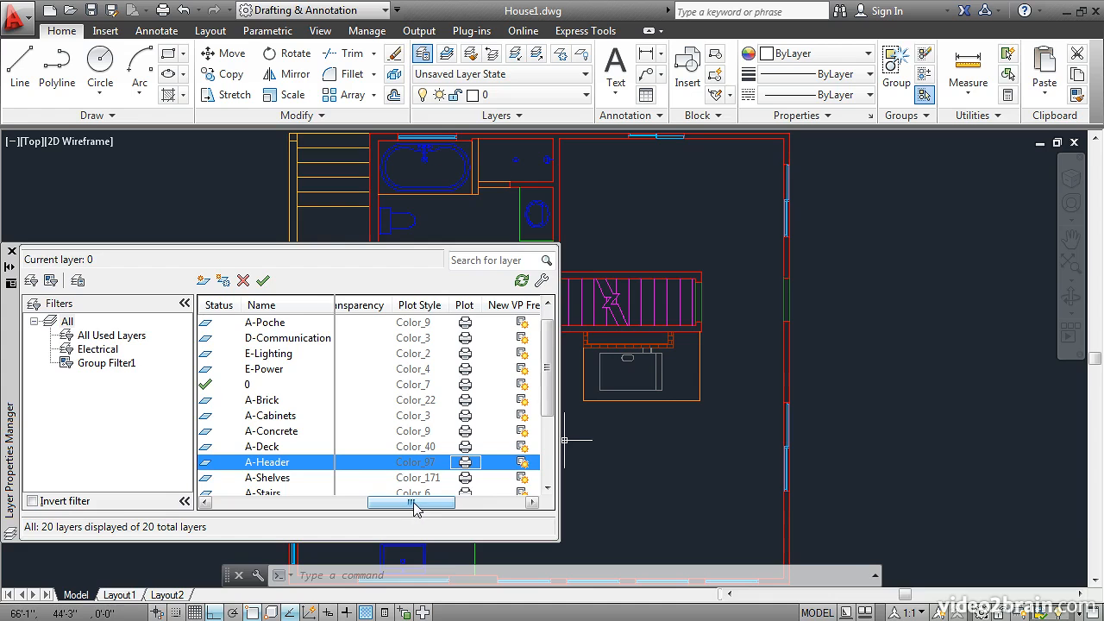
{"action": "left_click_drag", "start_coordinate": [414, 507], "coordinate": [443, 506]}
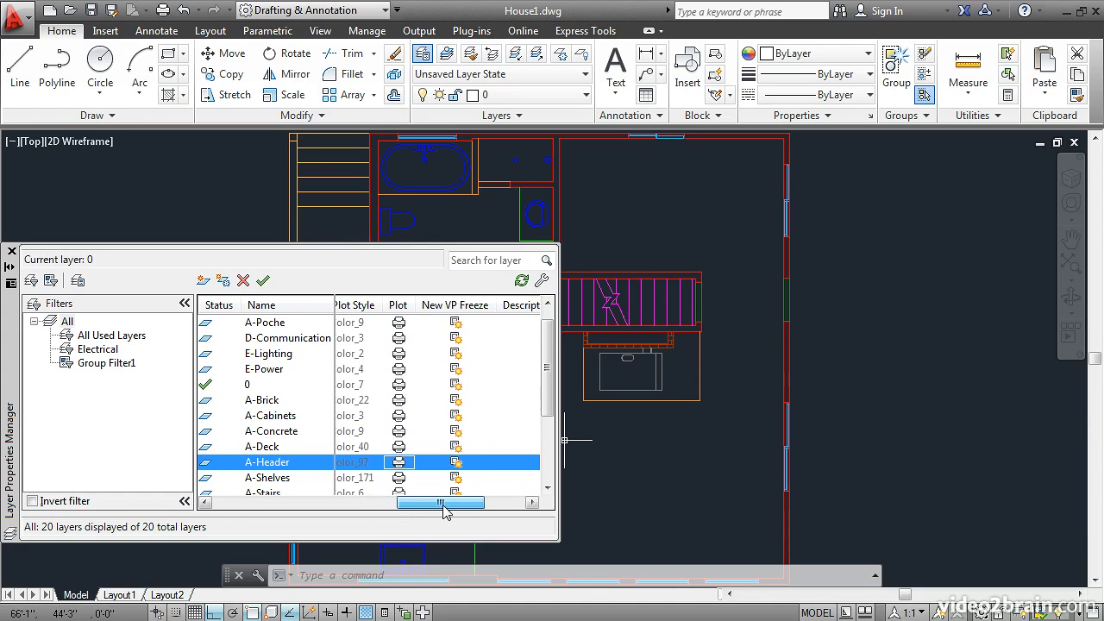